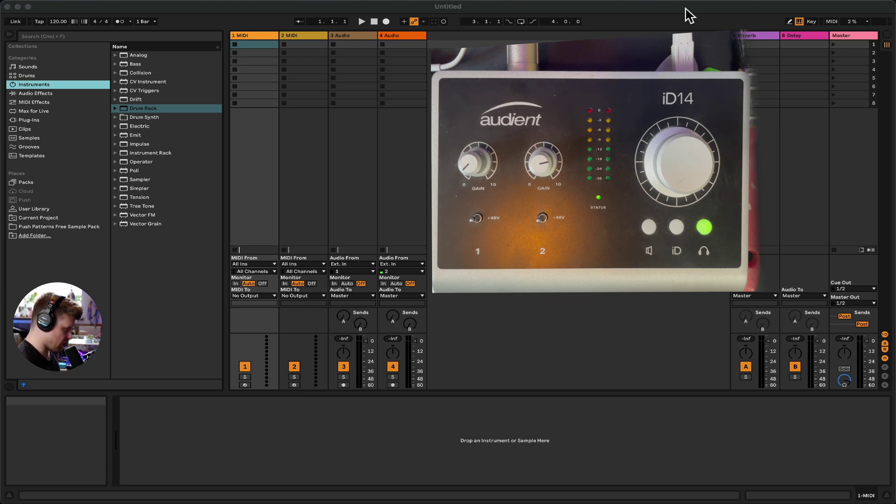
key(super+comma)
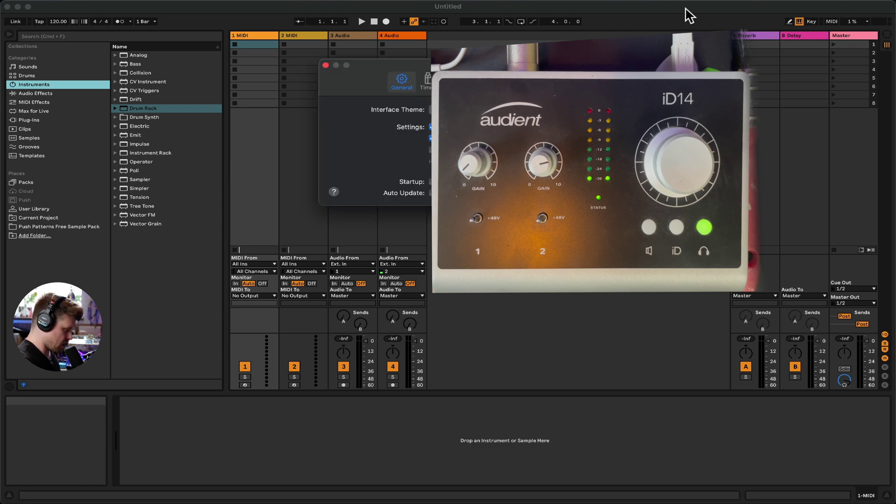
click(325, 66)
click(398, 188)
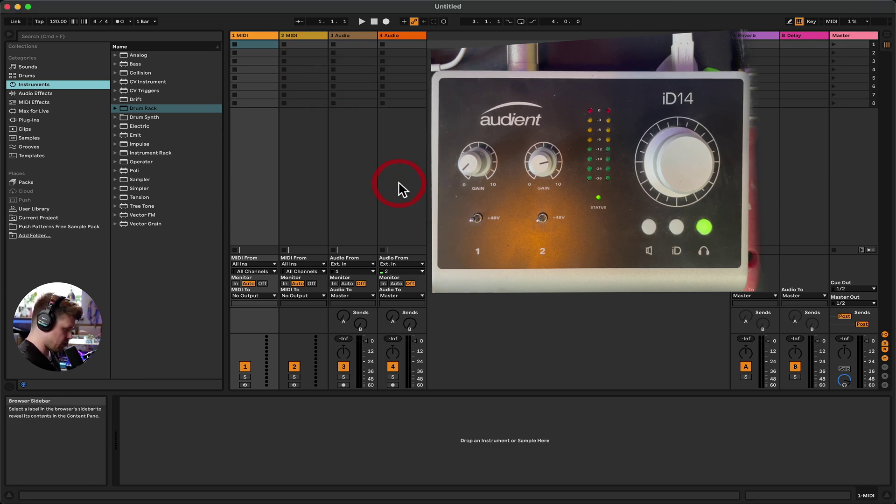
Step: In the audio preferences, choose Audient iD14 (10 In, 4 Out) as the audio input device
key(super+comma)
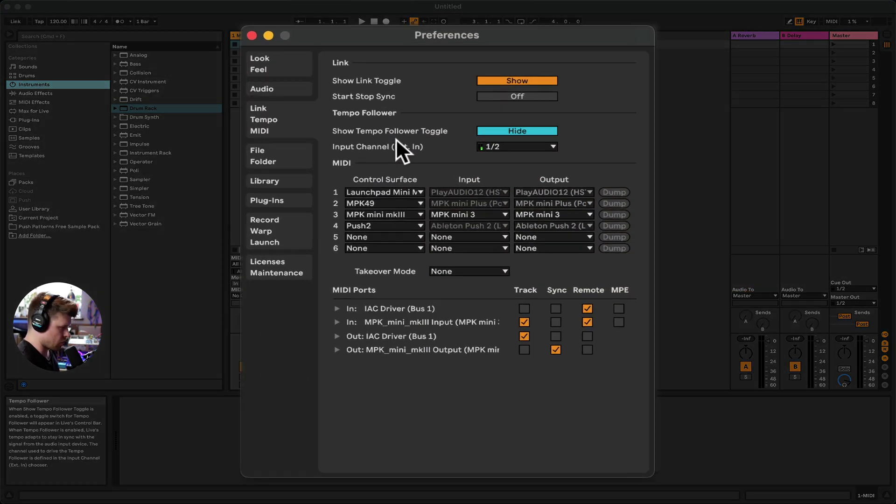
click(292, 86)
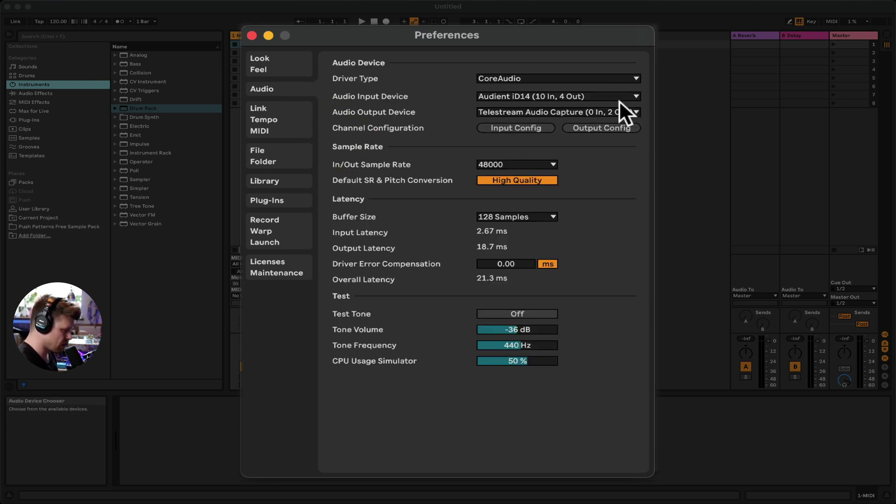
click(488, 95)
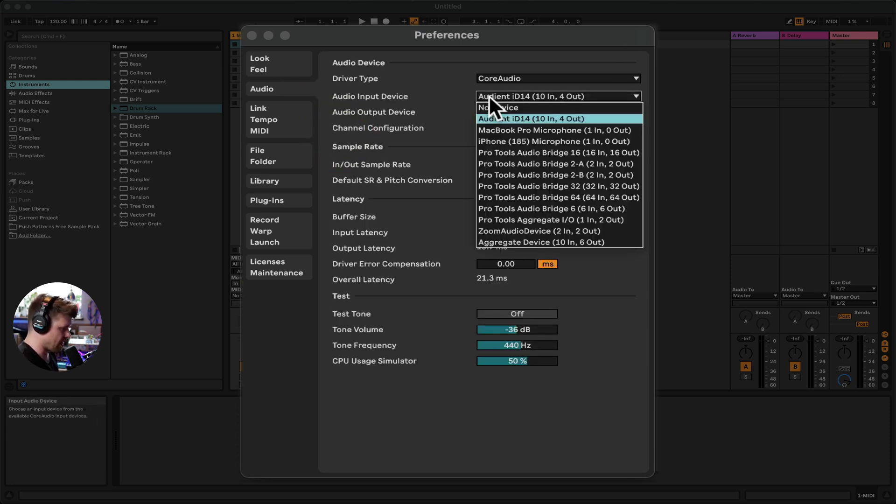
click(502, 119)
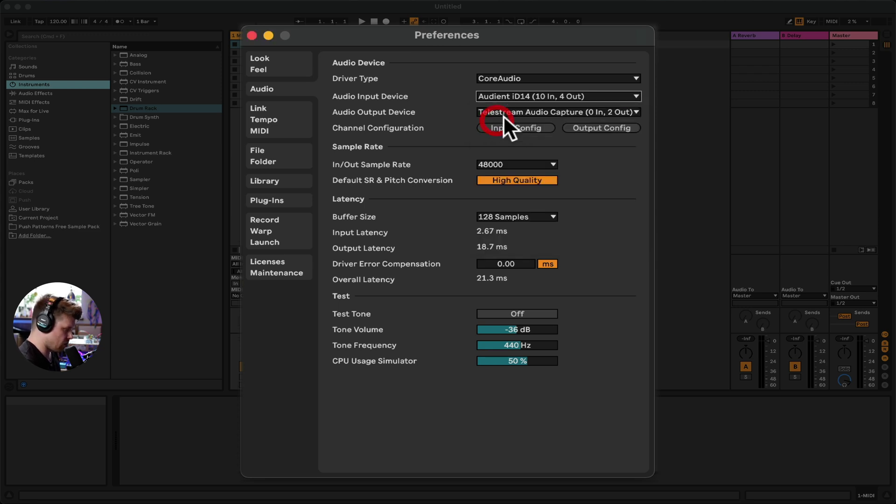
Step: Review the sample rate options while keeping 48000, choose a buffer size of 128 samples, and close the preferences
click(502, 165)
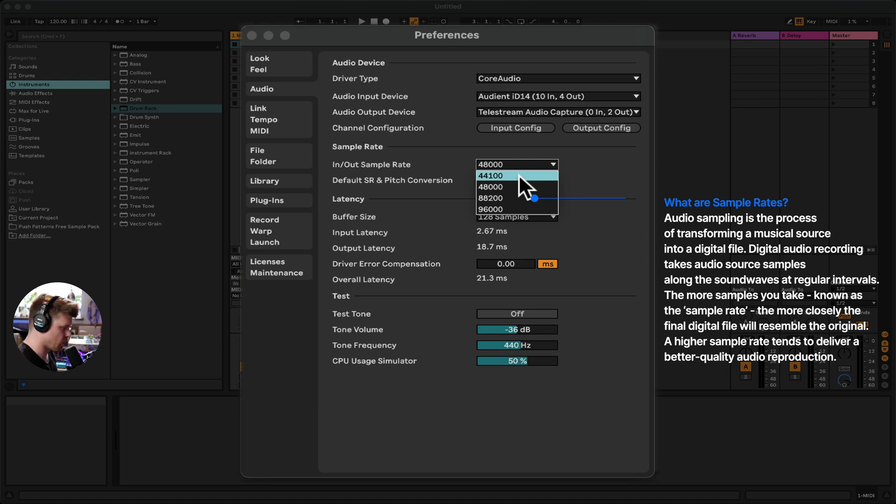
click(598, 178)
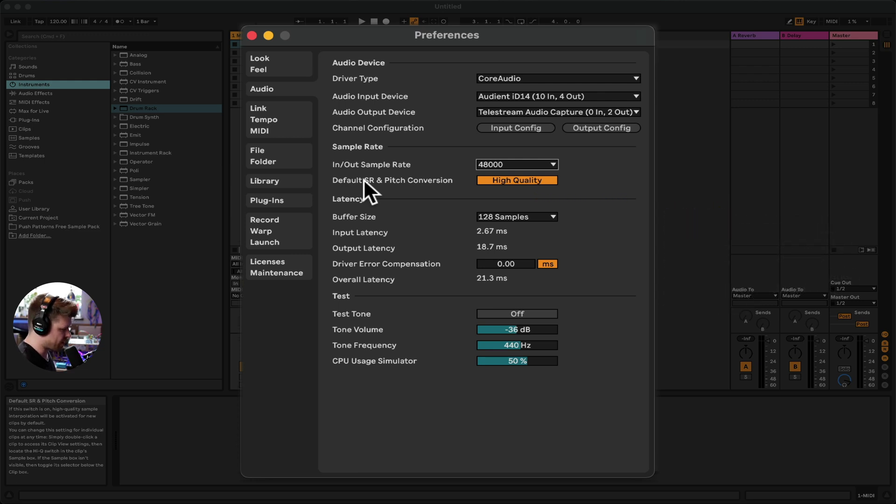
click(531, 219)
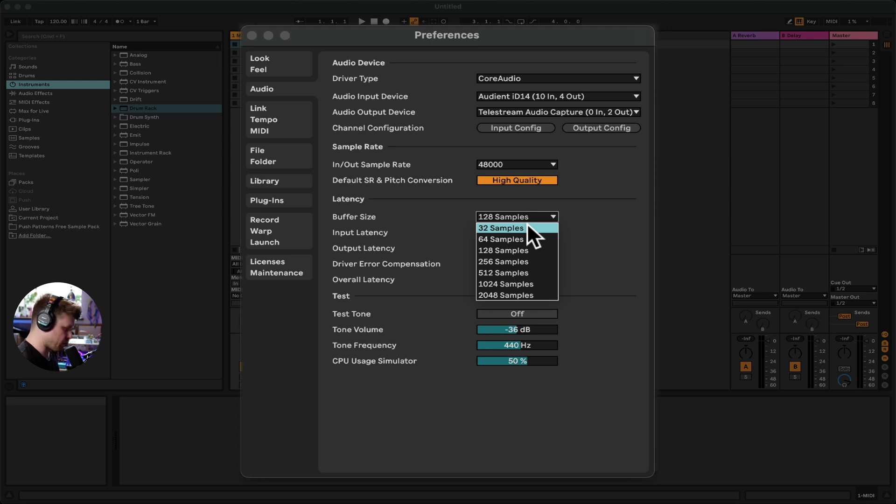
click(528, 248)
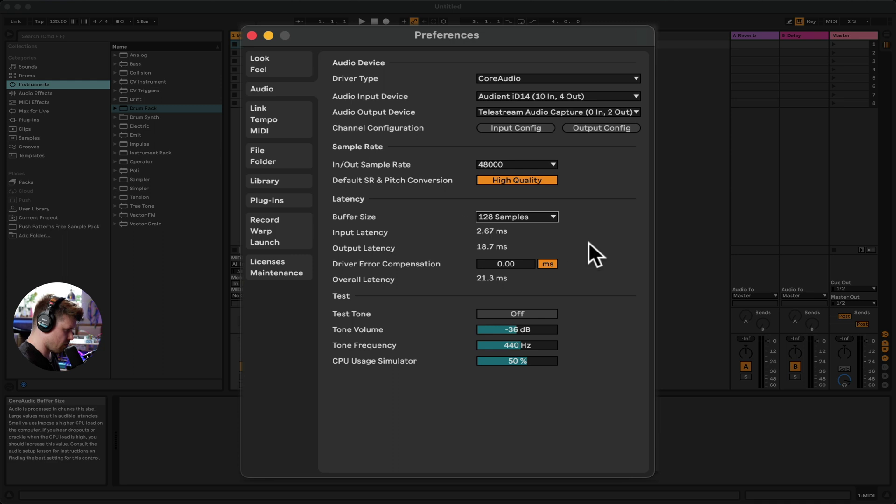
key(Escape)
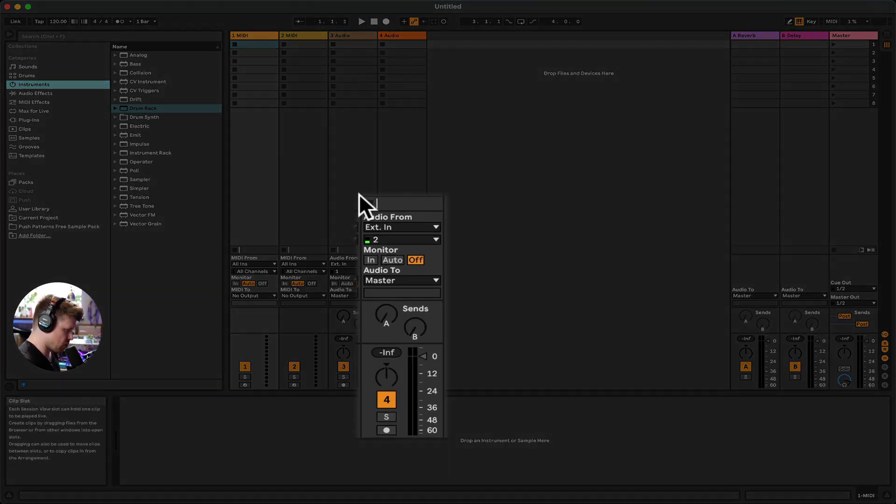
Step: Choose external input channel 2 for the 4 Audio track and arm the track for recording
click(392, 240)
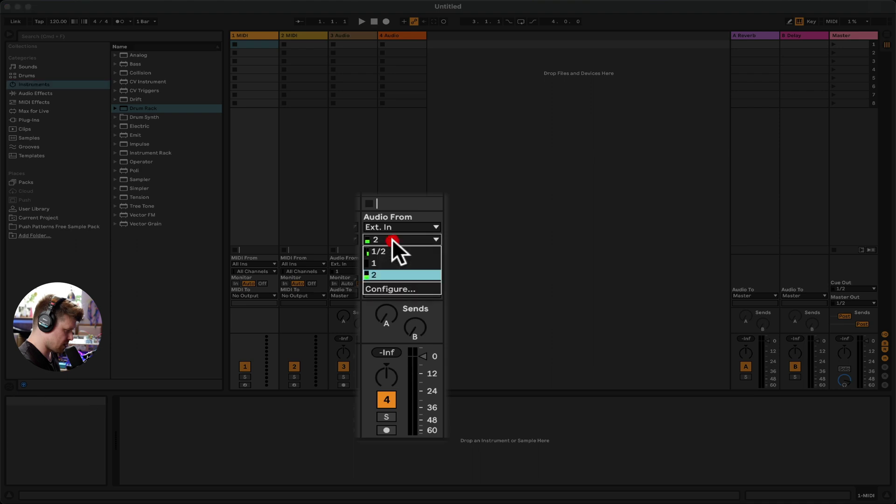
click(379, 274)
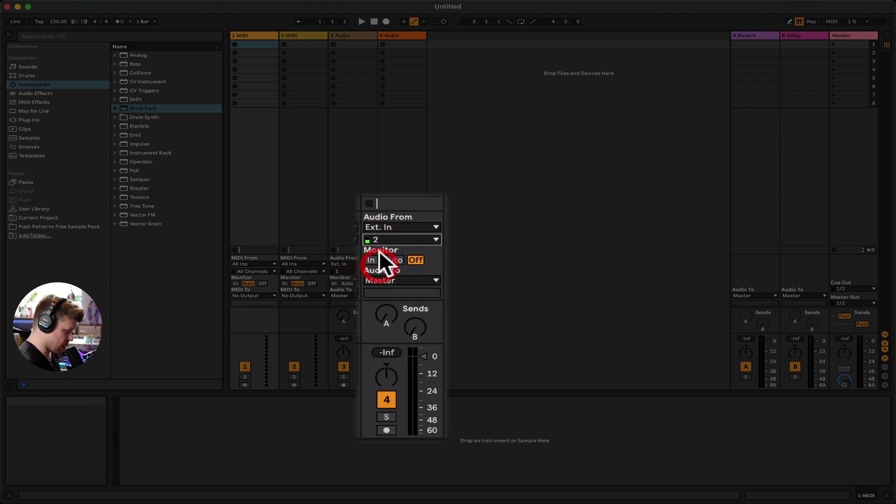
click(387, 429)
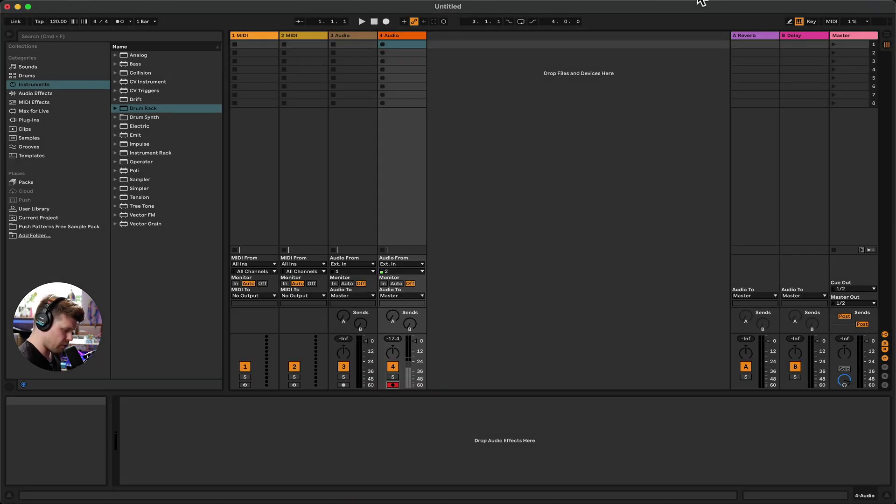
Step: Open the Audient iD mixer and raise the Mic 2 fader for direct monitoring of the microphone
click(702, 3)
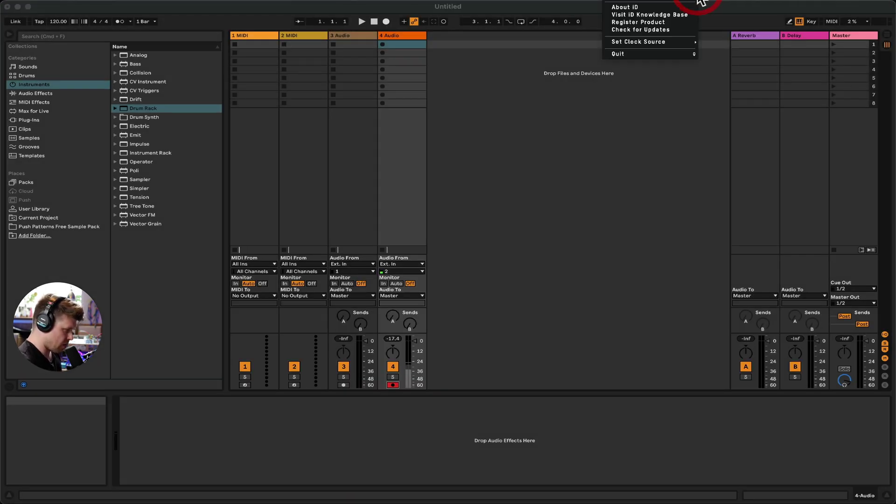
click(666, 7)
drag(269, 360, 269, 262)
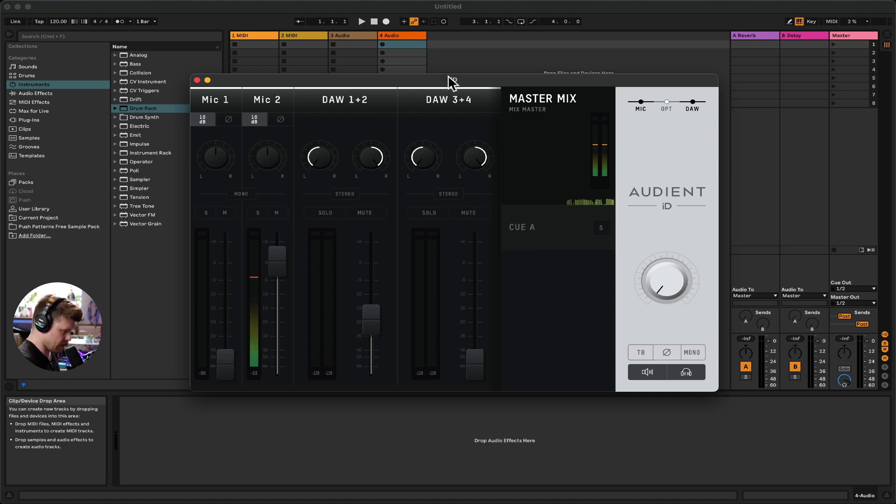
click(508, 55)
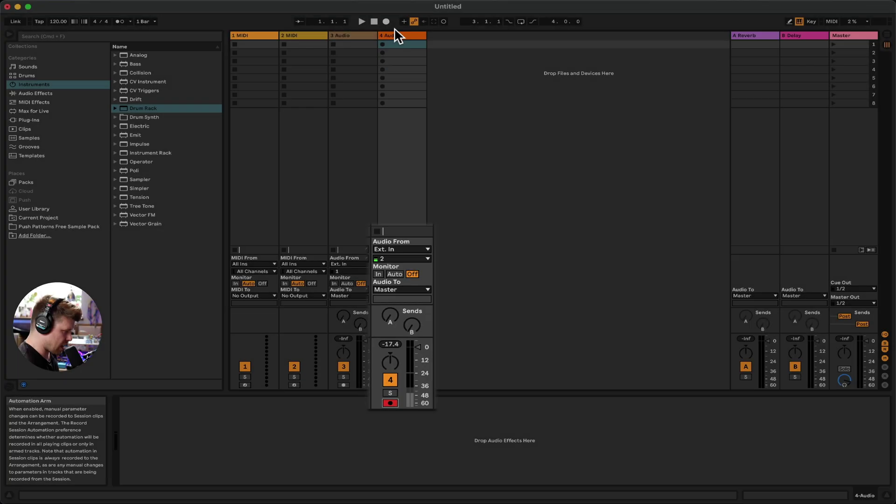
Step: Record a short clip in the first slot of the 4 Audio track, play it back and inspect its waveform
click(382, 45)
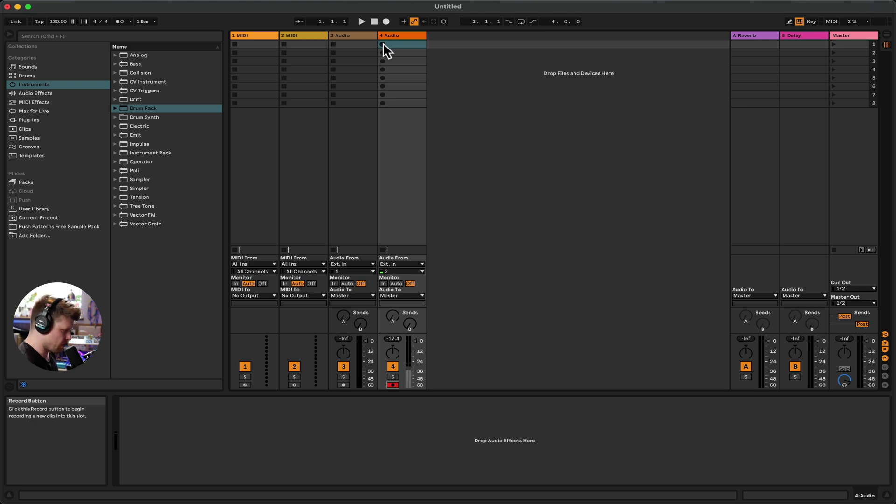
click(383, 45)
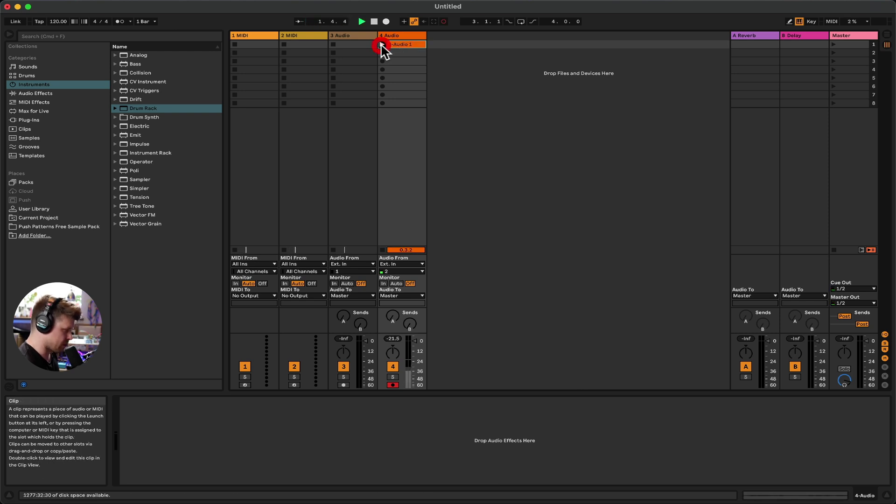
click(382, 44)
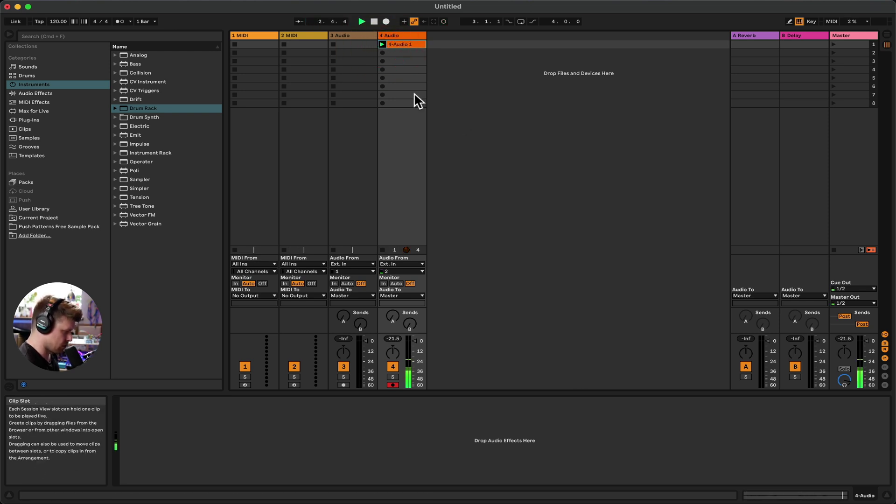
key(space)
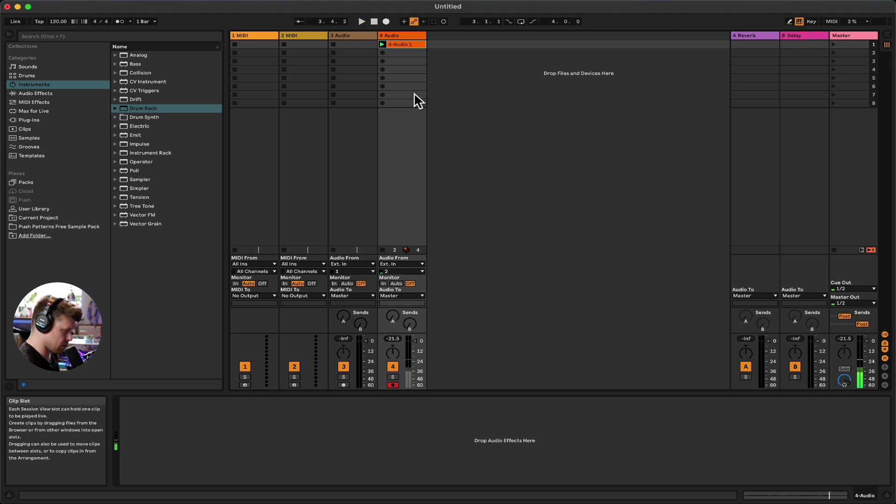
double_click(400, 43)
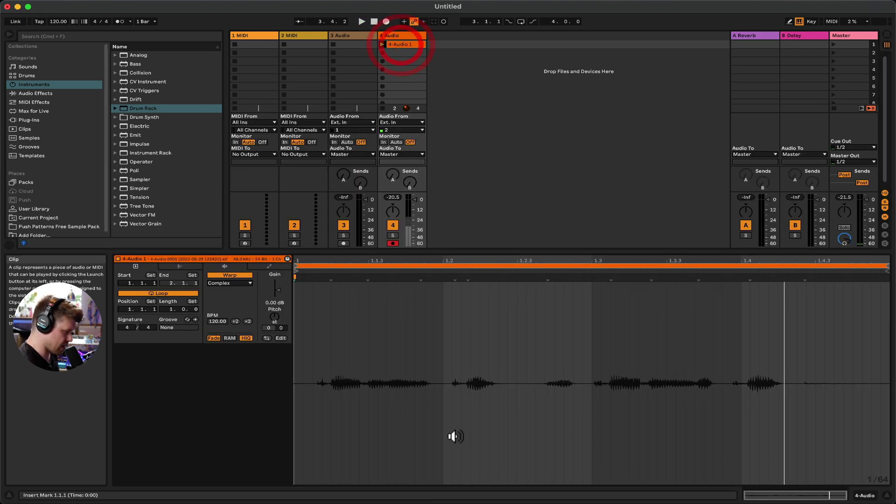
key(super+alt+l)
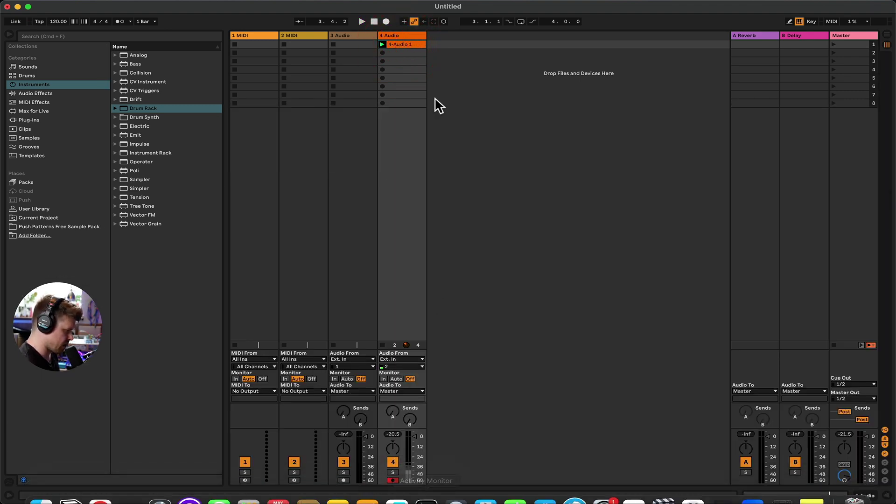
Step: Set the 4 Audio track's monitoring to Auto and replace the clip in its first slot with a new recording
click(397, 377)
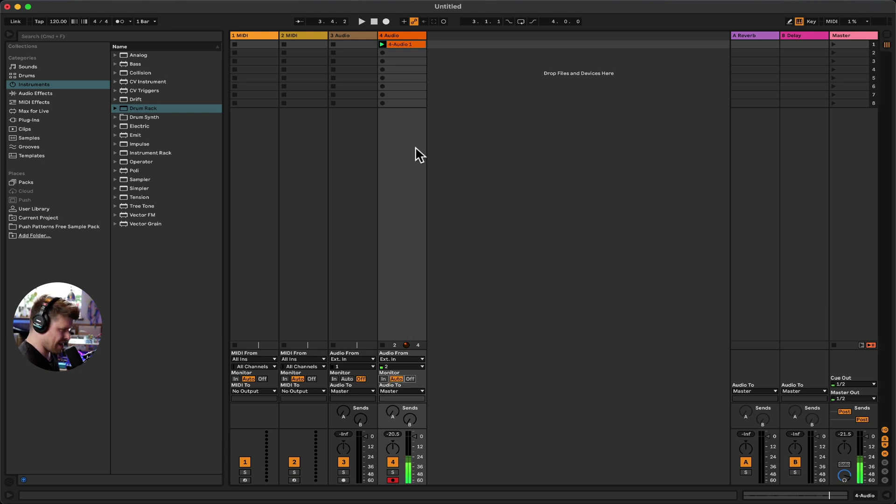
click(396, 44)
key(BackSpace)
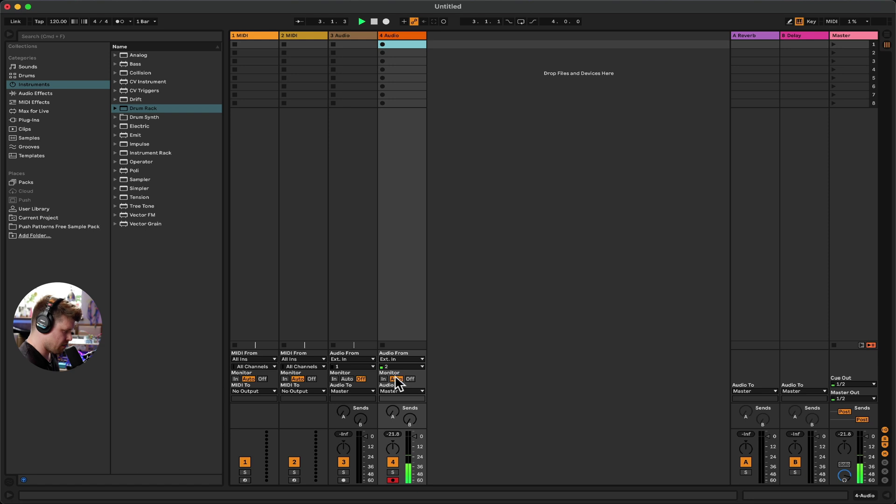
click(383, 45)
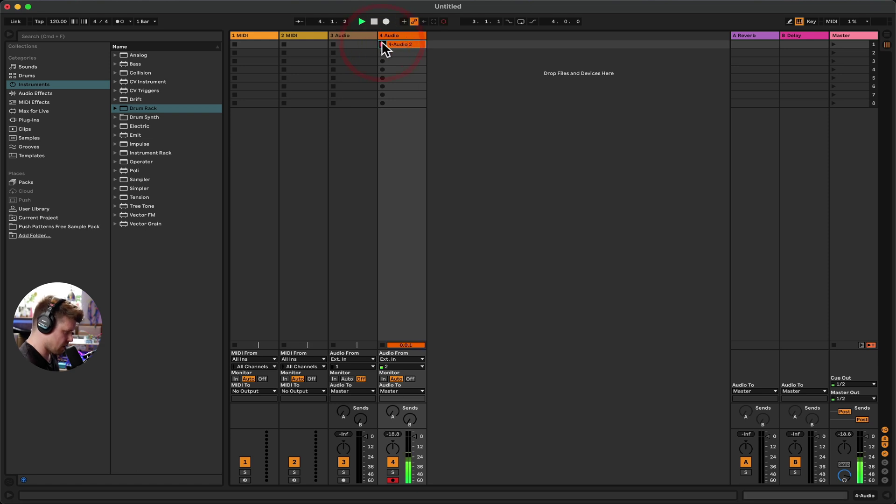
click(382, 45)
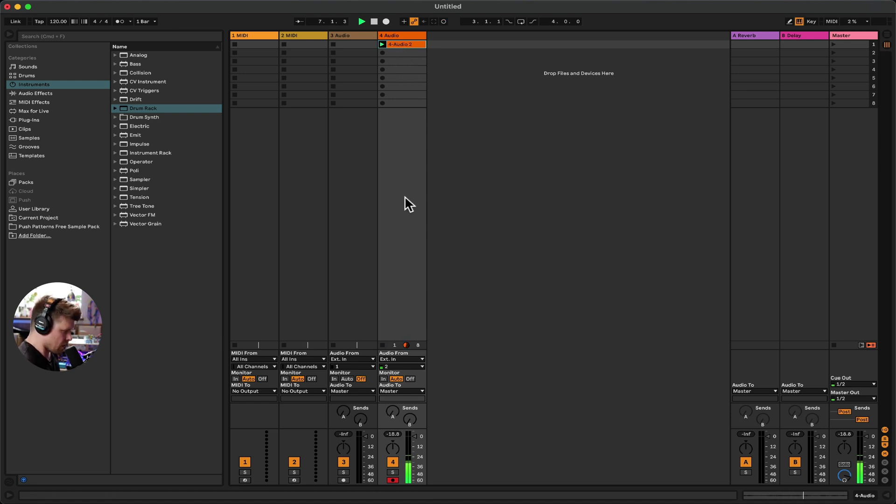
Step: Record a clip in the 4 Audio track's second slot with monitoring set to In, and finish by switching monitoring Off
click(410, 379)
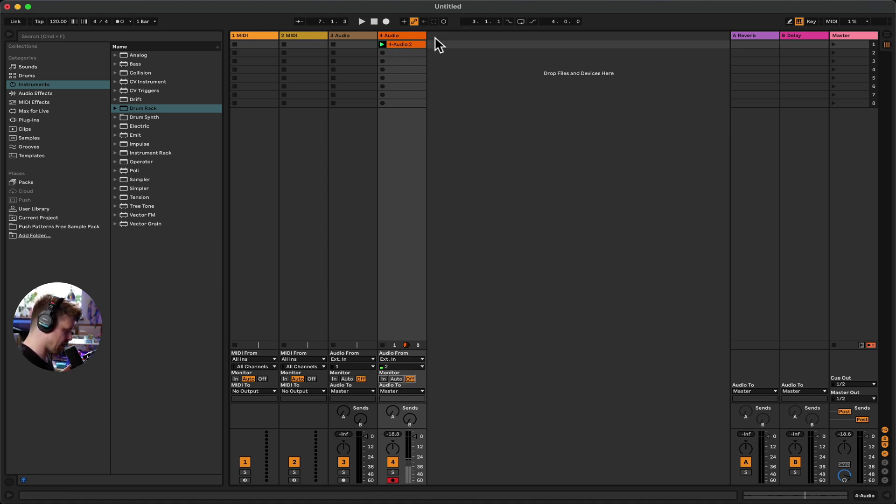
click(403, 44)
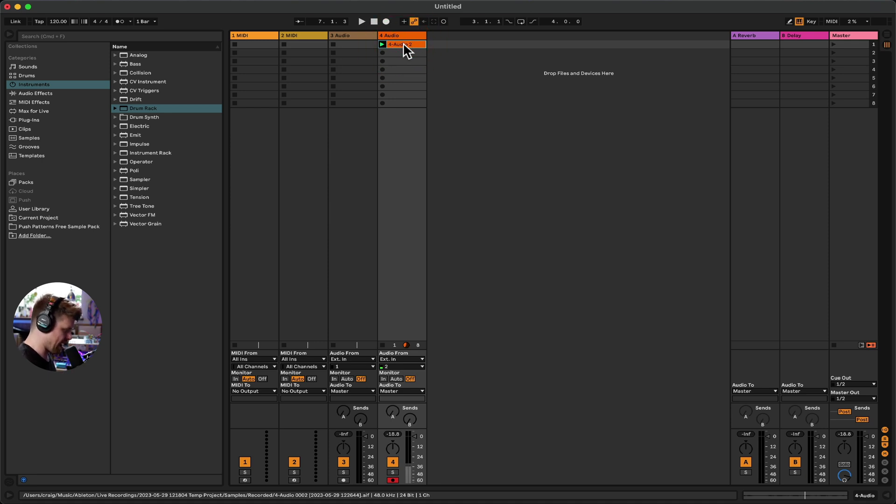
click(383, 379)
click(407, 52)
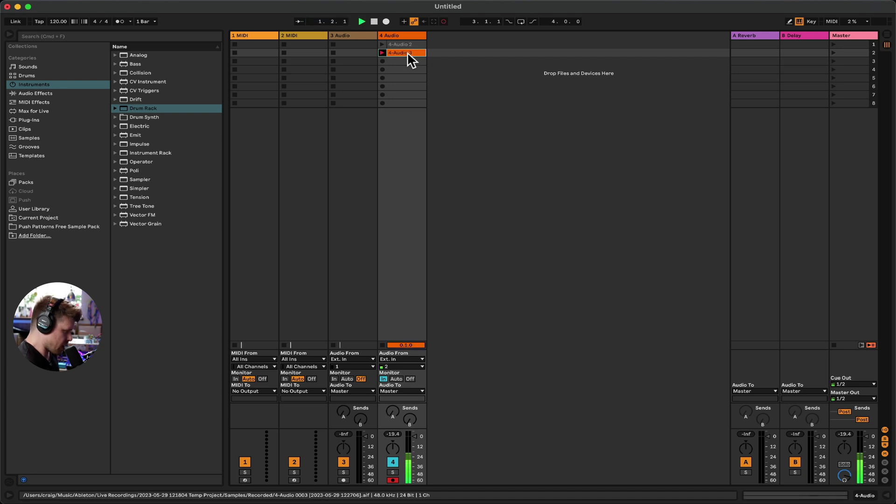
click(381, 52)
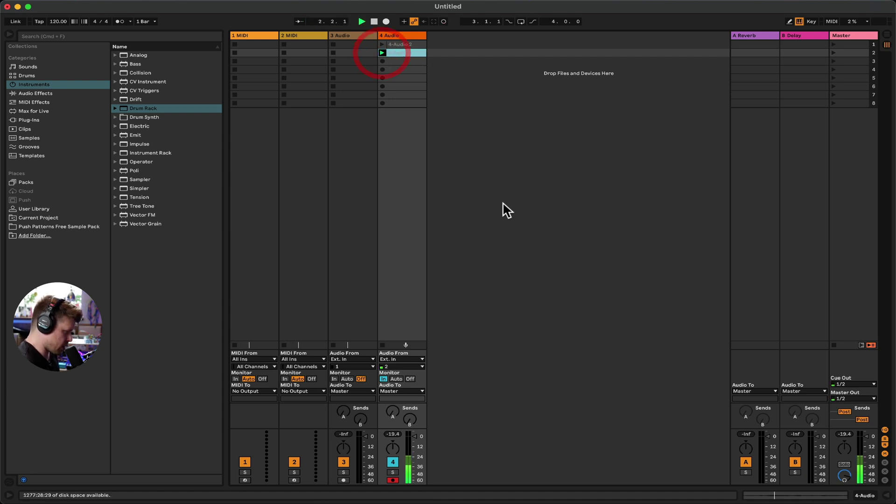
click(410, 379)
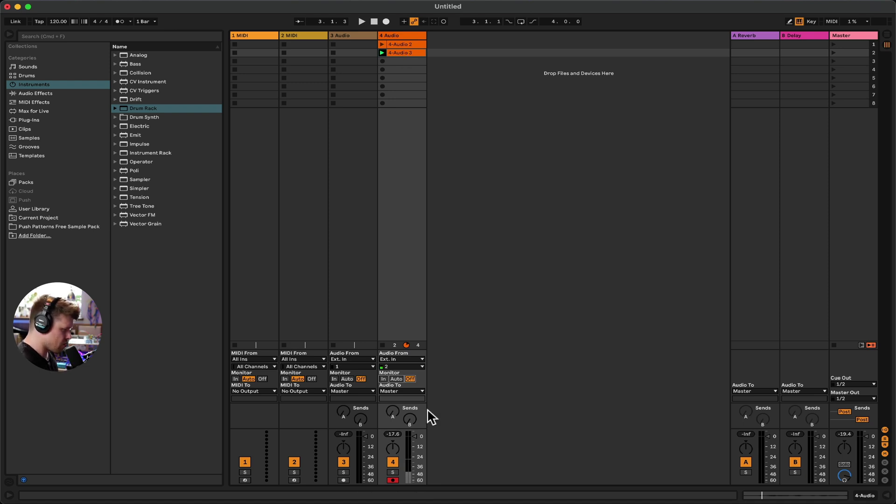
Step: Turn on the metronome with the 4 Audio track armed for recording
mouse_move(392, 411)
mouse_down()
mouse_move(393, 390)
mouse_move(391, 413)
mouse_up()
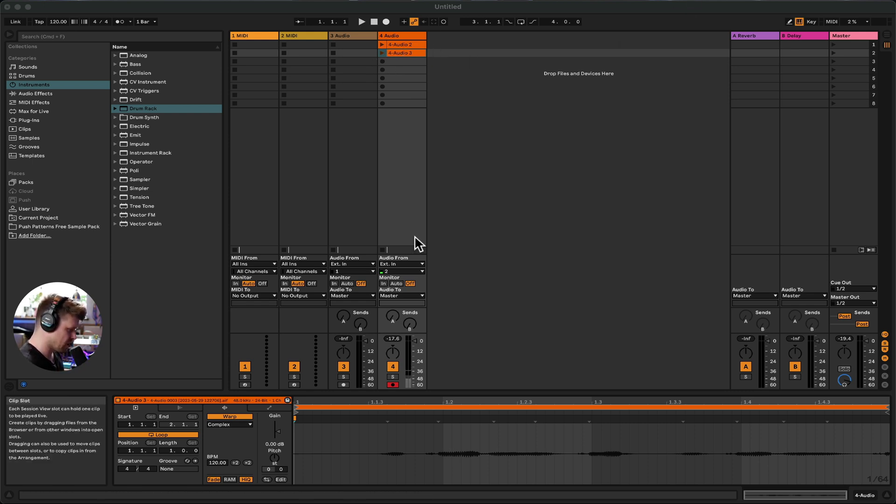
click(393, 388)
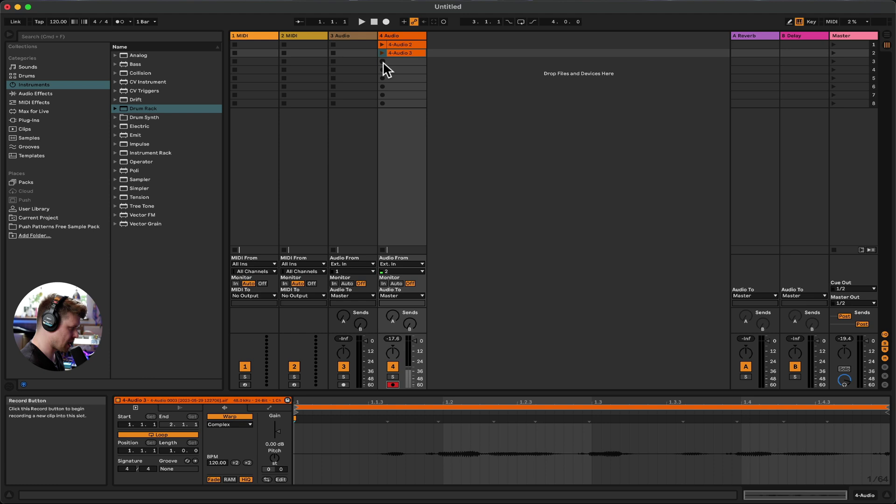
click(120, 21)
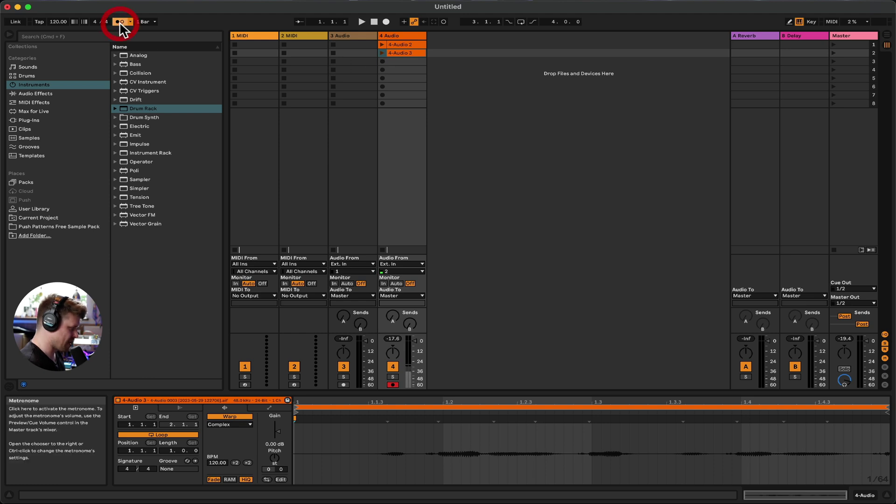
Step: Set the metronome count-in to 2 Bars, then record a short clip in the 4 Audio track's third slot and play it back
click(131, 21)
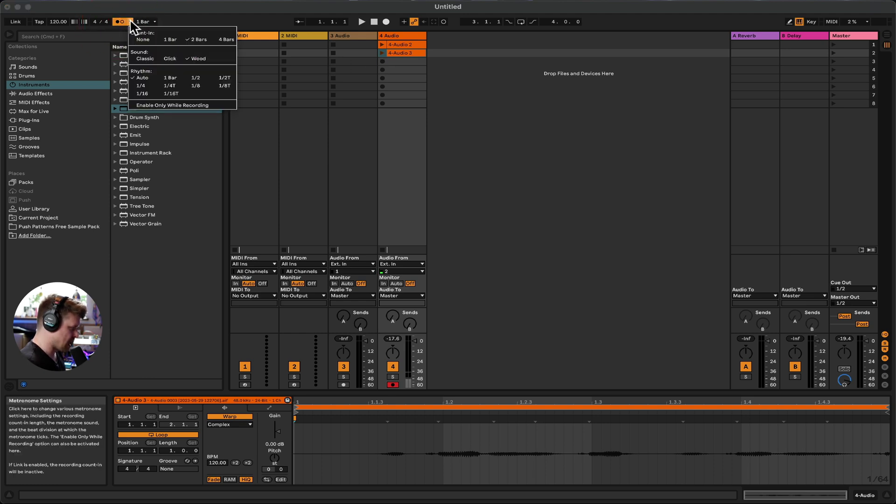
click(203, 40)
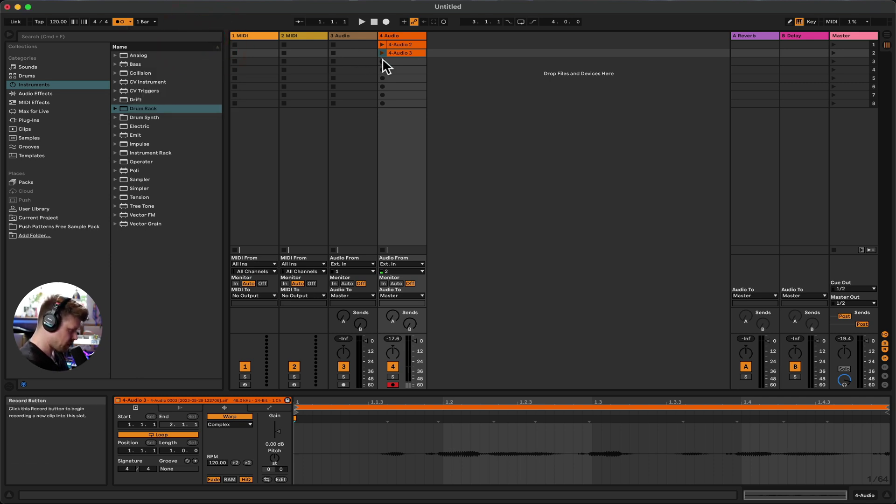
click(383, 61)
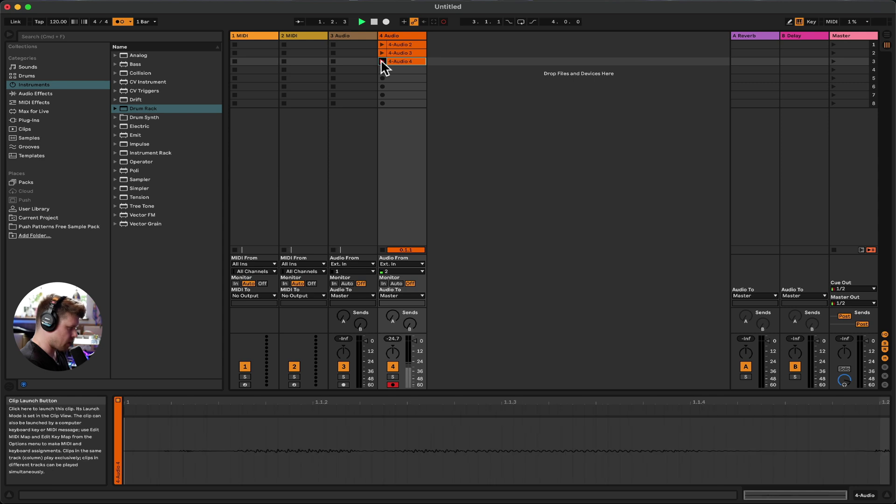
click(381, 62)
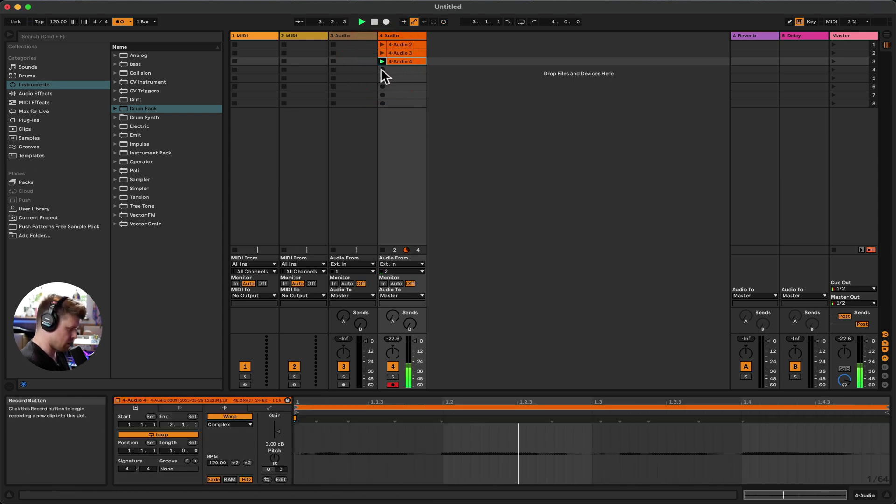
key(space)
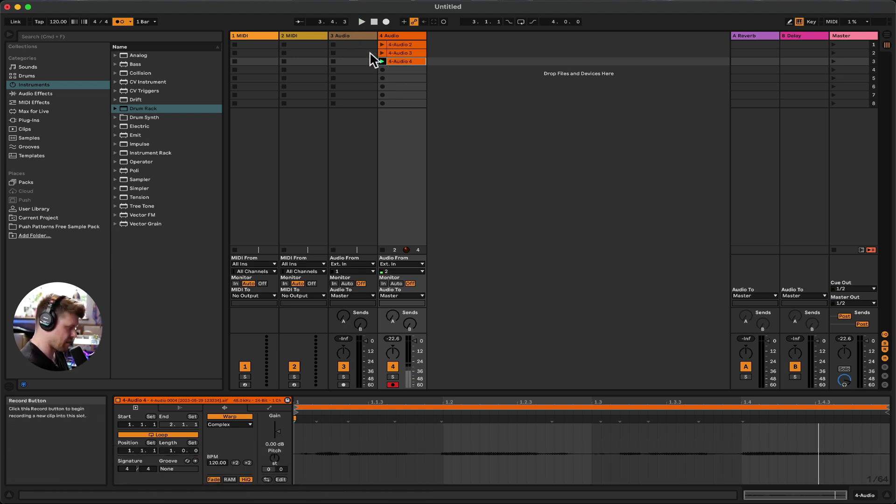
Step: Duplicate the 4 Audio track and delete all the copied clips from the duplicate
click(402, 34)
key(super+d)
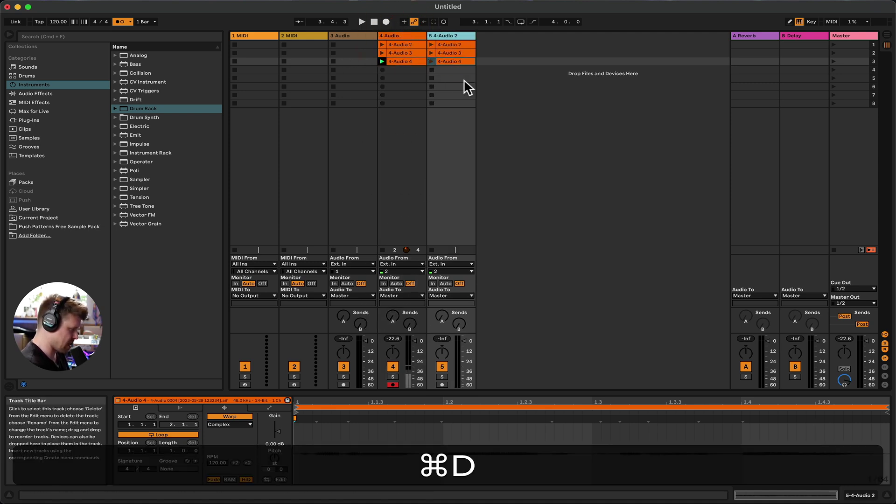
drag(463, 61, 462, 43)
key(BackSpace)
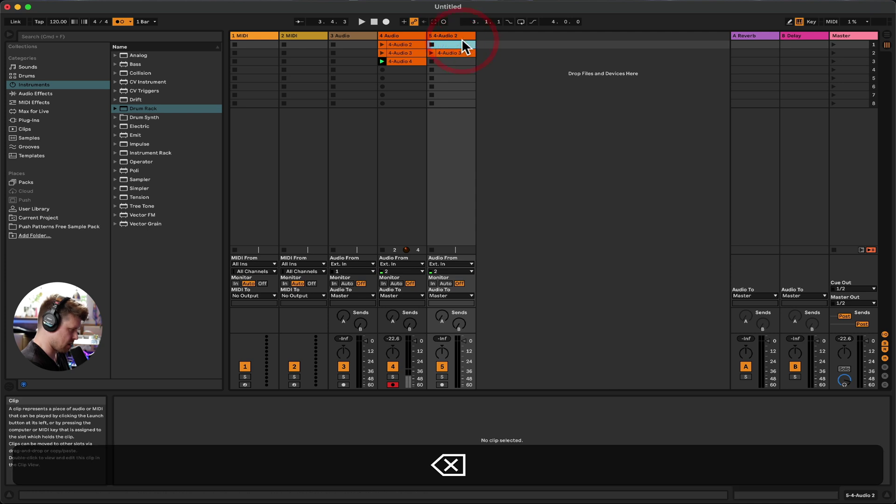
click(463, 52)
key(BackSpace)
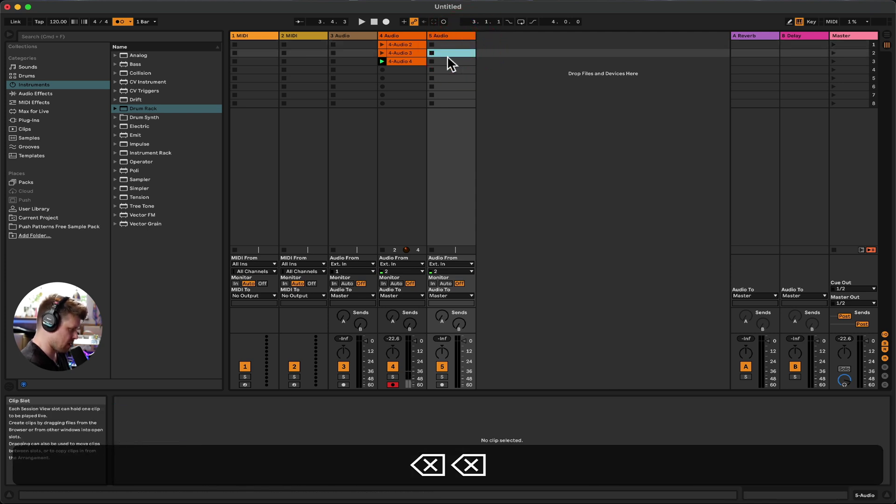
Step: Arm the 5 Audio track together with 4 Audio, record a clip in its third slot and play it back
click(442, 384)
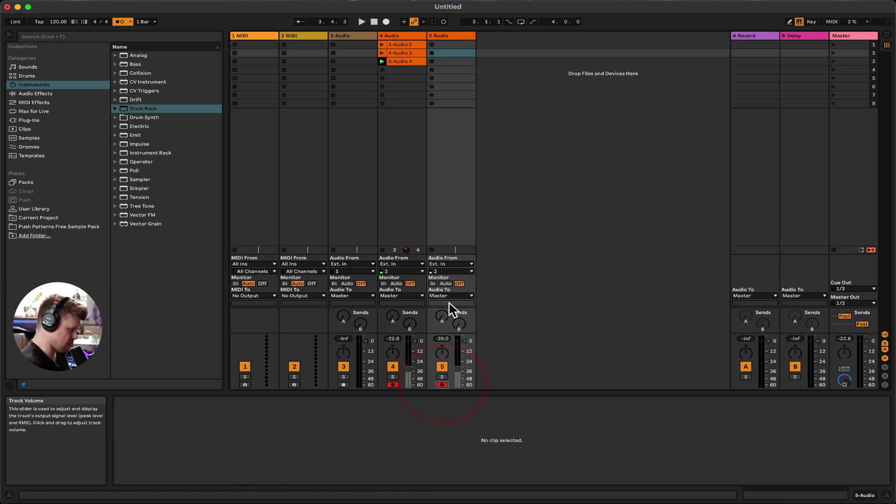
click(430, 61)
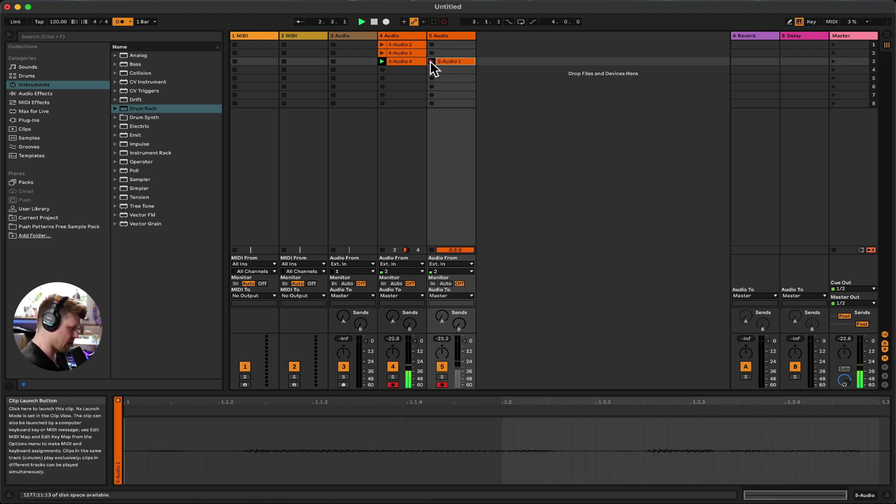
click(430, 61)
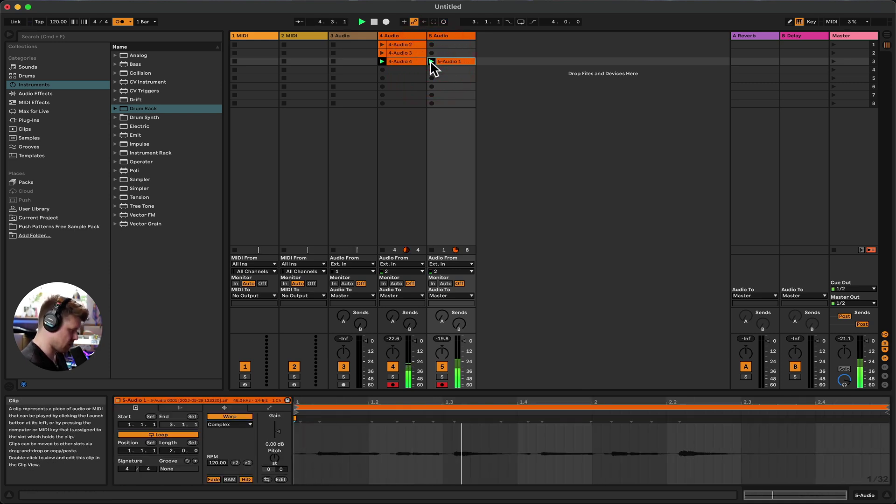
key(space)
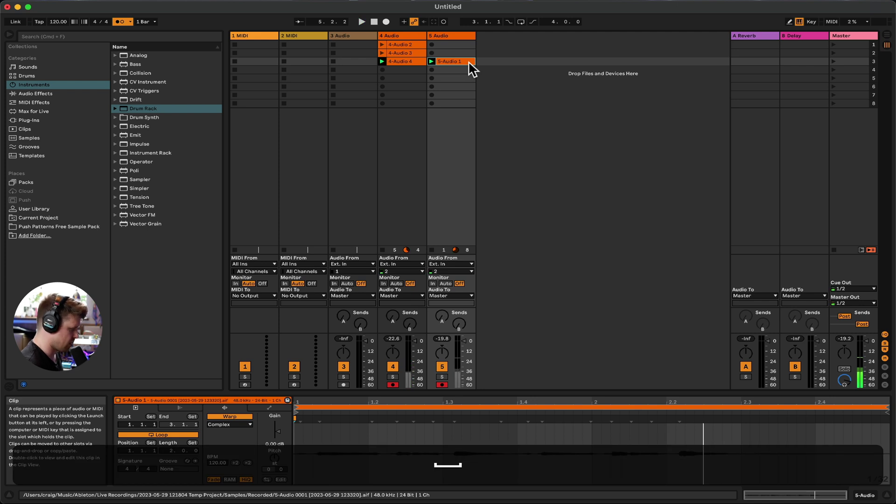
Step: Switch to the Arrangement View and leave only the 4 Audio track armed for recording
key(Tab)
click(864, 235)
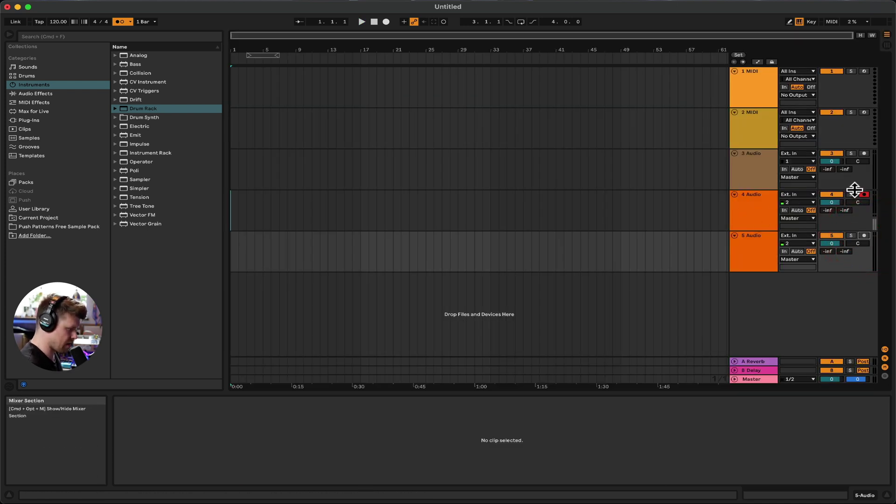
click(864, 194)
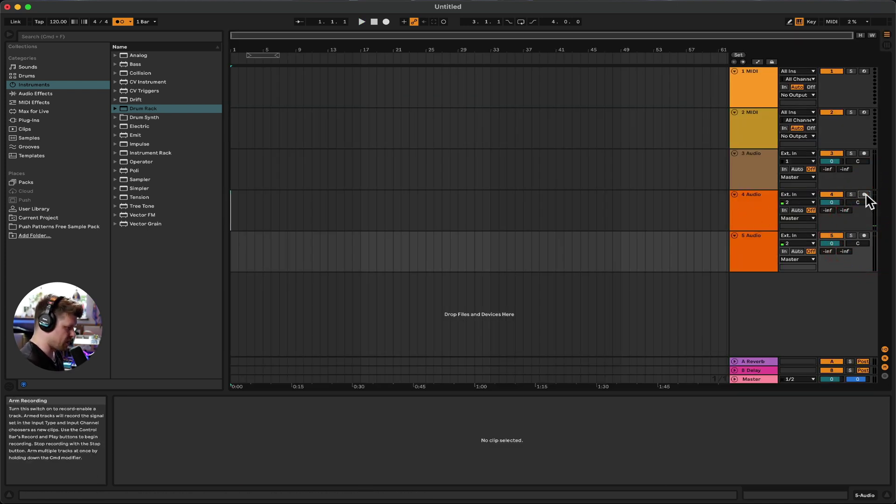
click(865, 194)
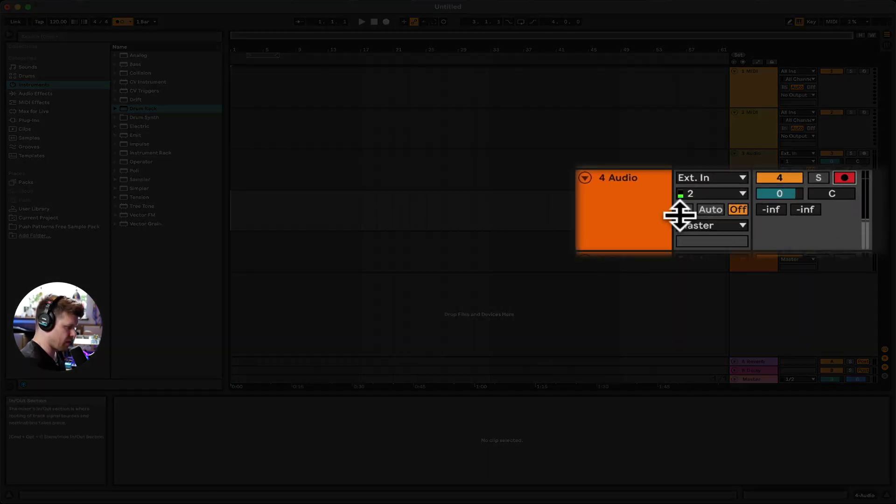
click(699, 195)
click(699, 195)
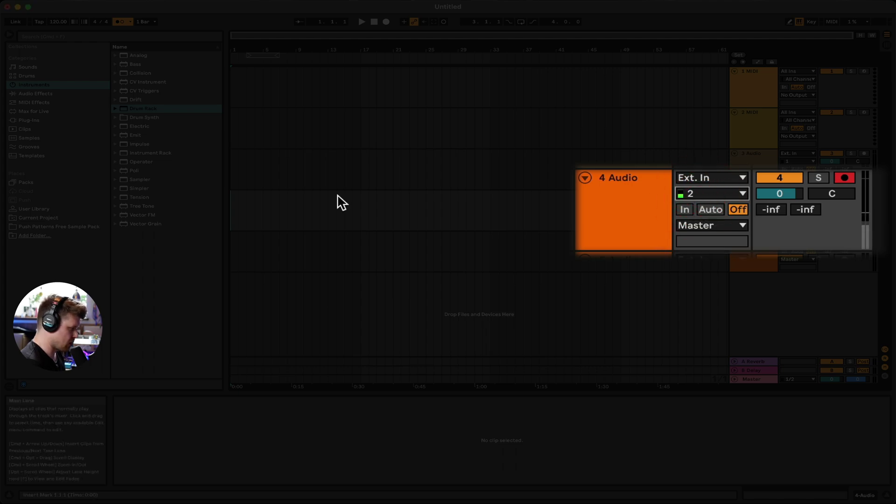
Step: Place the insert marker at the very start of the 4 Audio track's timeline
click(336, 212)
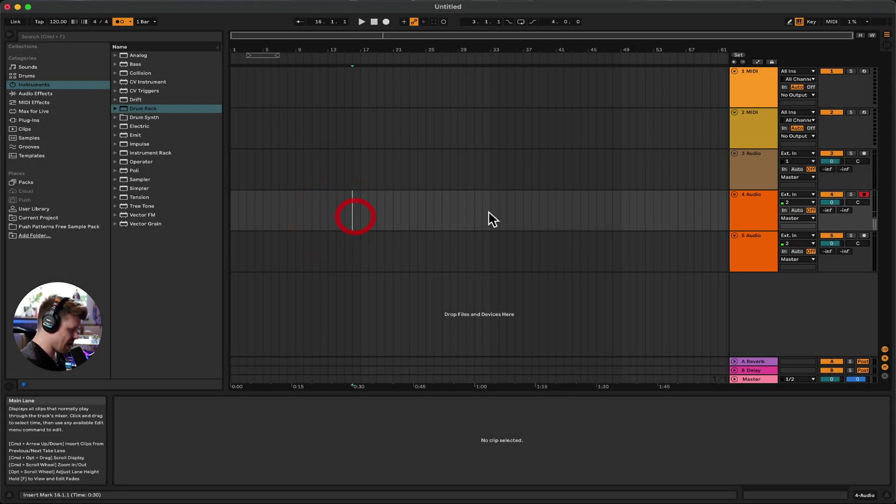
click(492, 215)
click(612, 216)
click(637, 216)
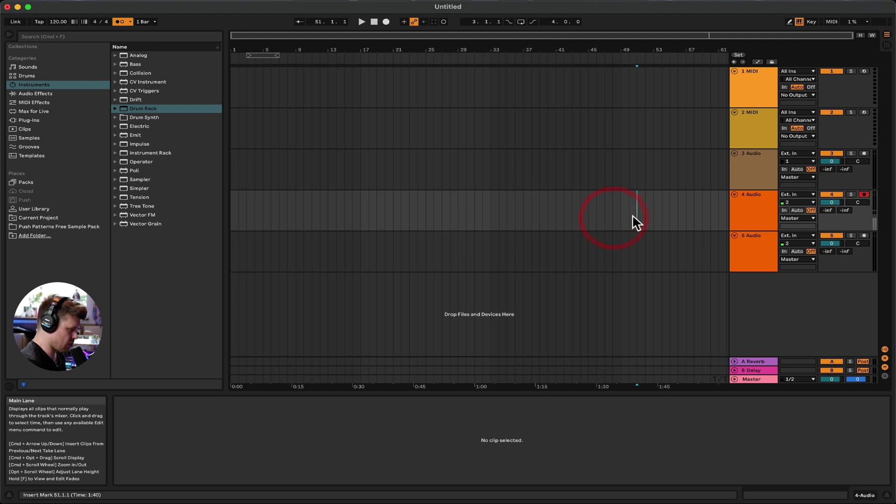
click(360, 199)
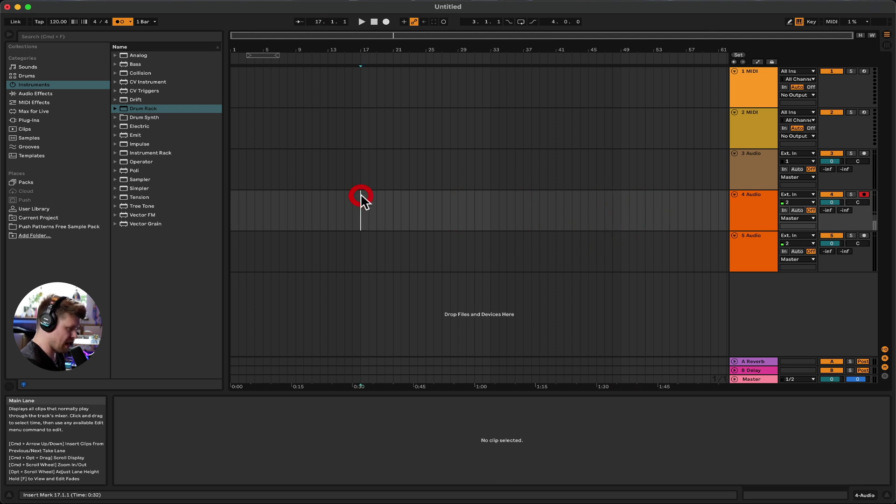
click(231, 205)
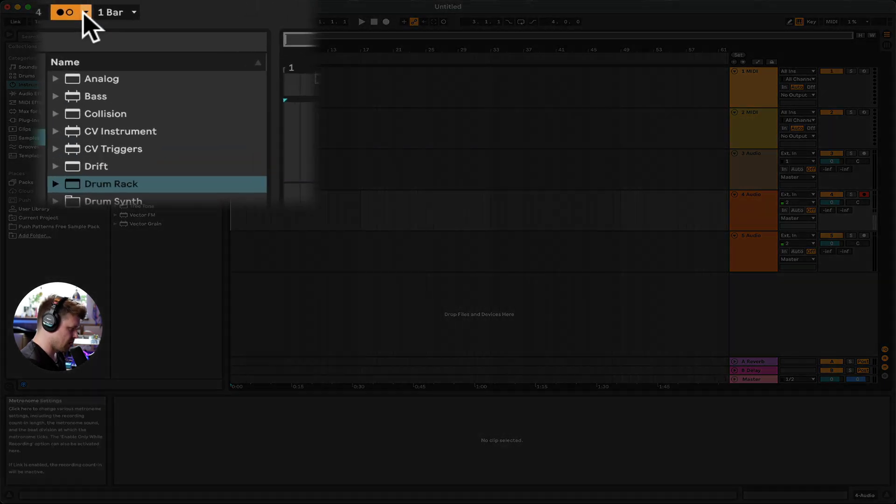
Step: Record a short clip from bar 1 on the 4 Audio track with a count-in of 2 Bars, and play it back
click(115, 7)
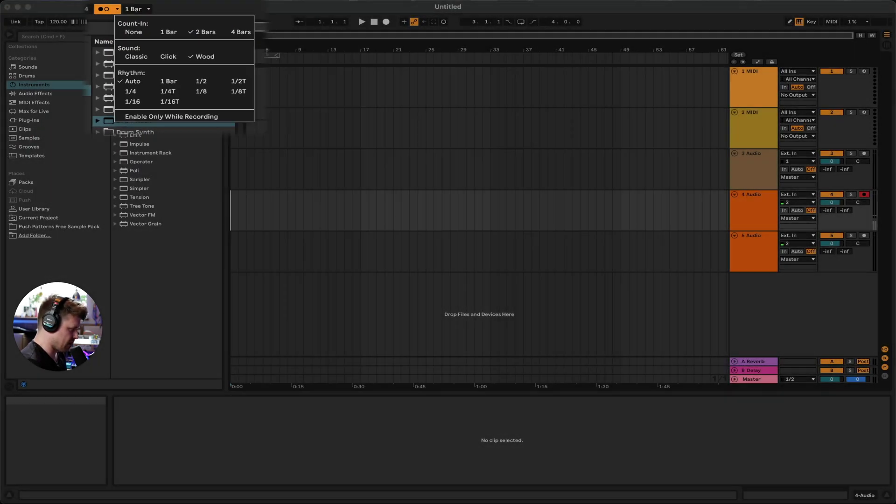
click(232, 58)
click(387, 21)
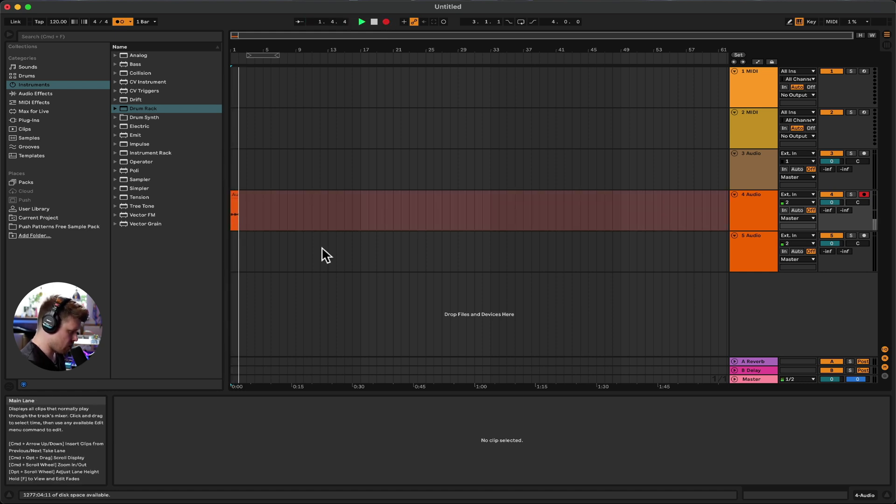
key(space)
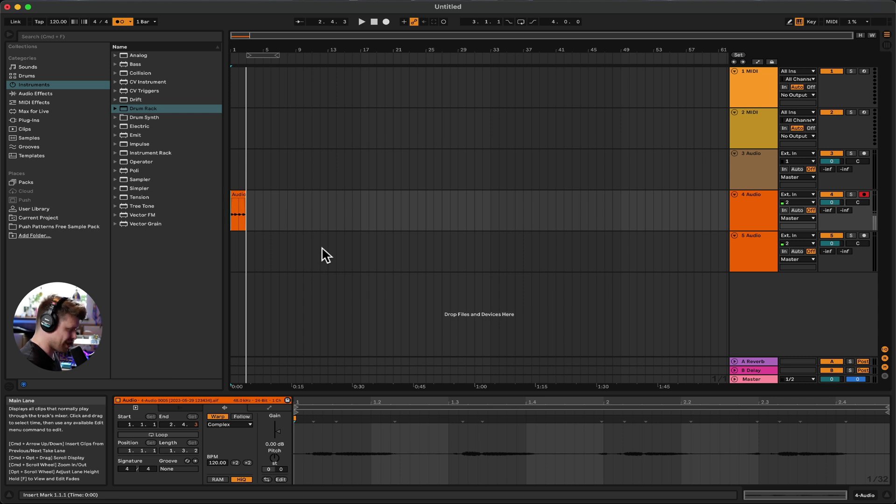
click(234, 213)
key(space)
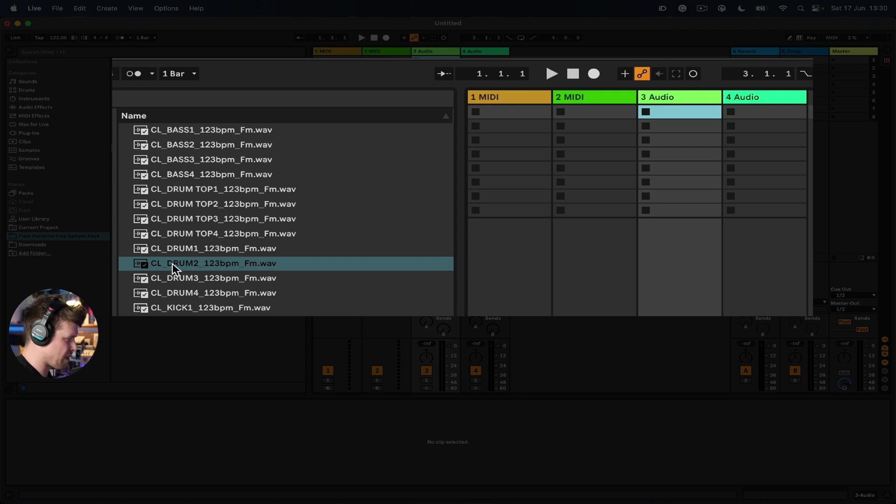
Step: Load the CL_DRUM2_123bpm_Fm.wav loop into the 3 Audio track's first slot and enlarge the clip view
click(172, 197)
drag(197, 264, 685, 118)
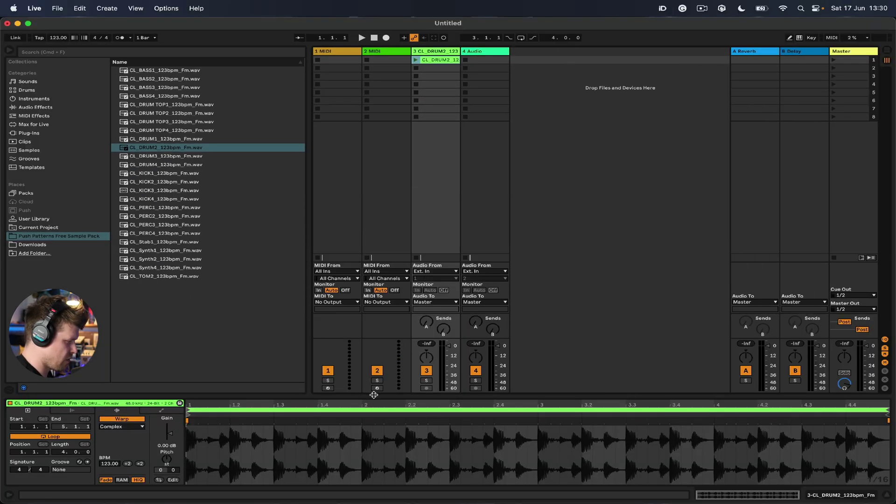
drag(372, 398, 369, 326)
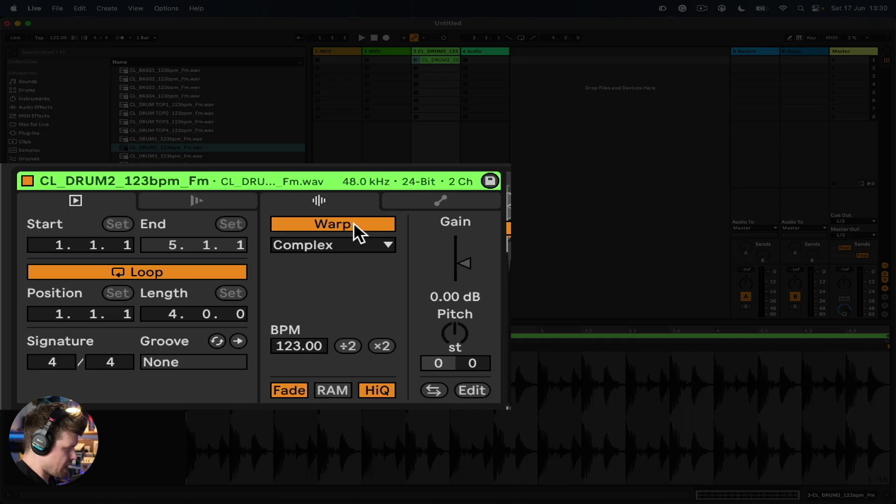
Step: Toggle Warp on the drum clip, leave it switched off and play the clip unwarped
click(128, 344)
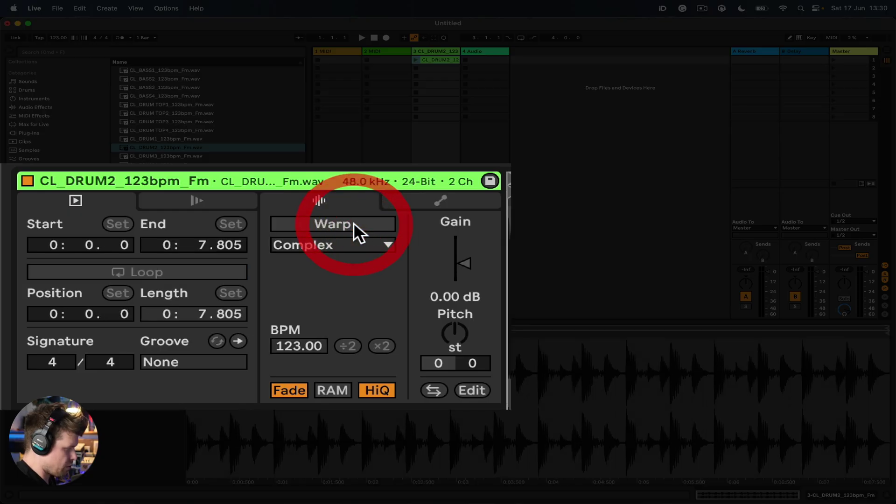
click(354, 222)
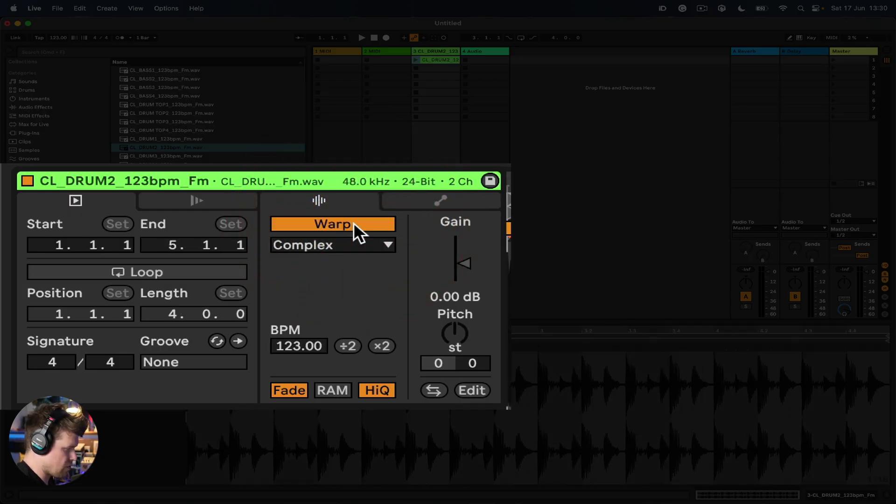
click(354, 223)
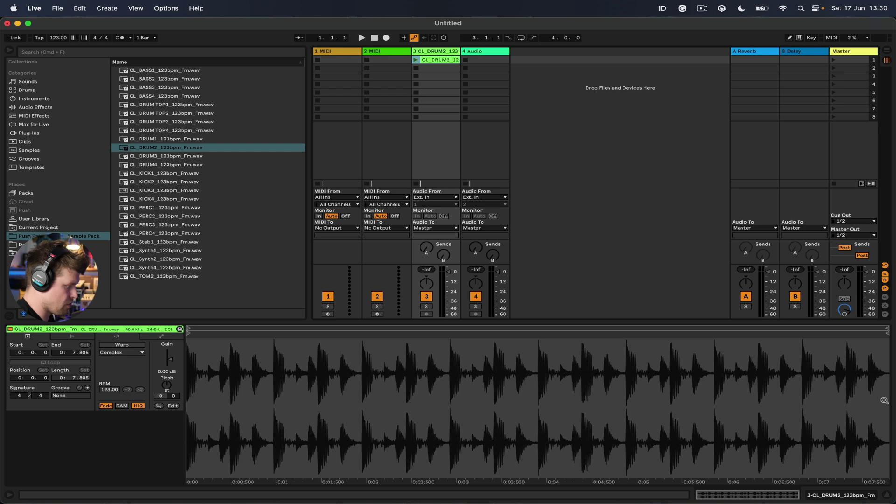
click(415, 60)
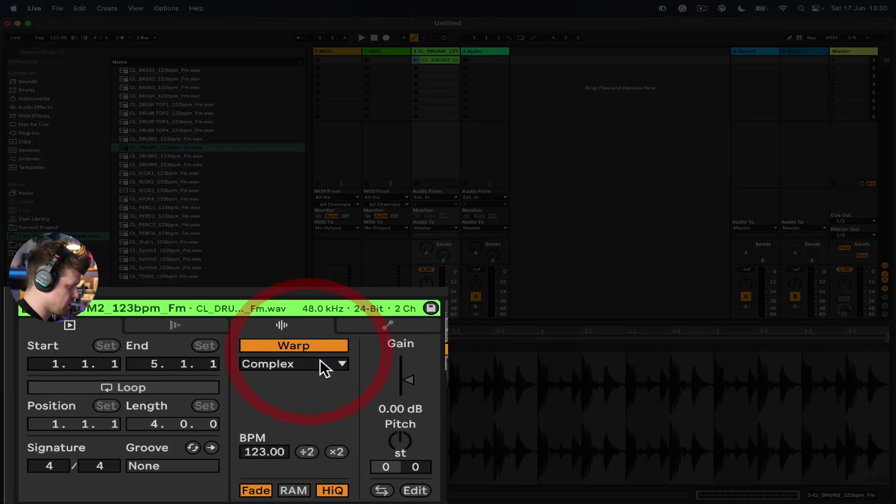
Step: Set the warped drum clip's warp mode to Beats
click(124, 354)
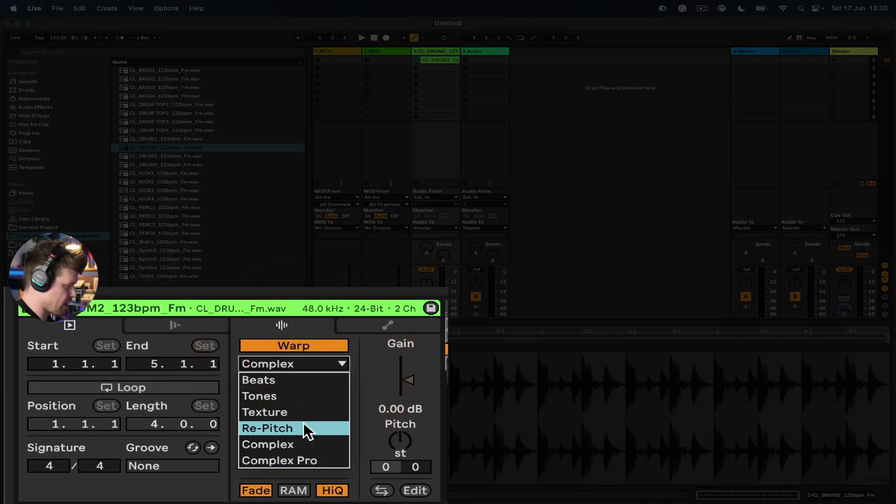
click(301, 382)
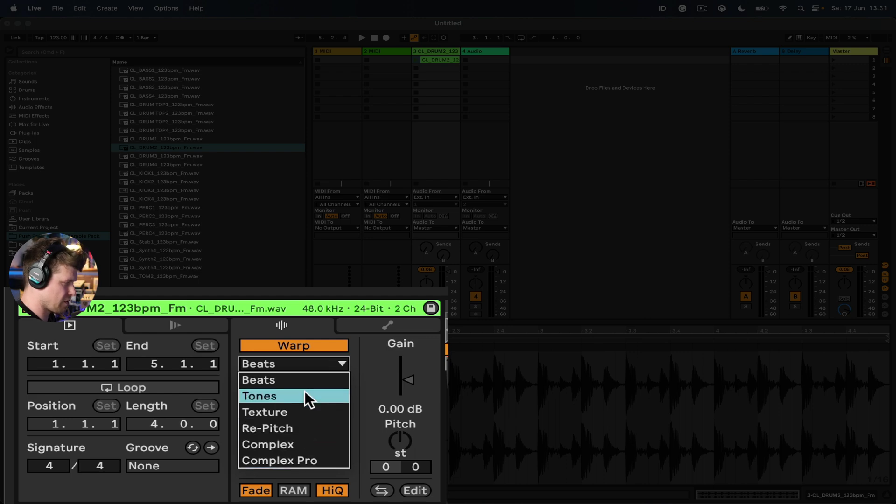
click(119, 360)
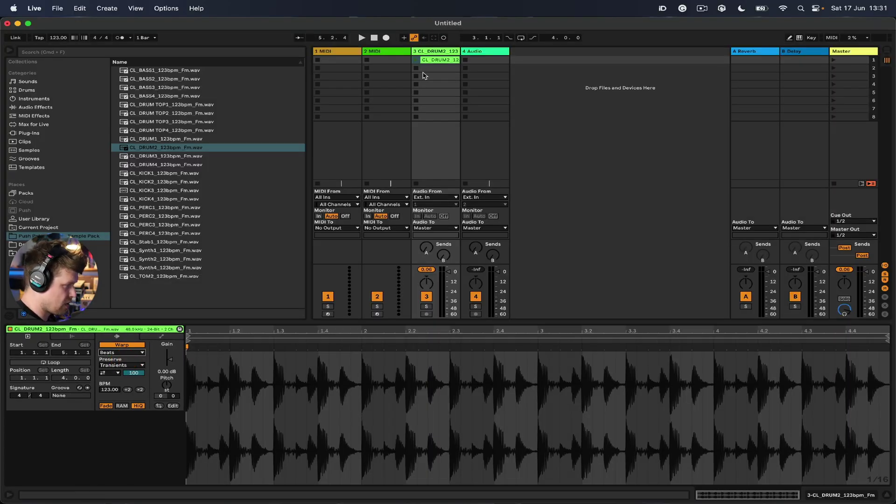
Step: Play the drum clip and lower the project tempo to 86 BPM
click(416, 59)
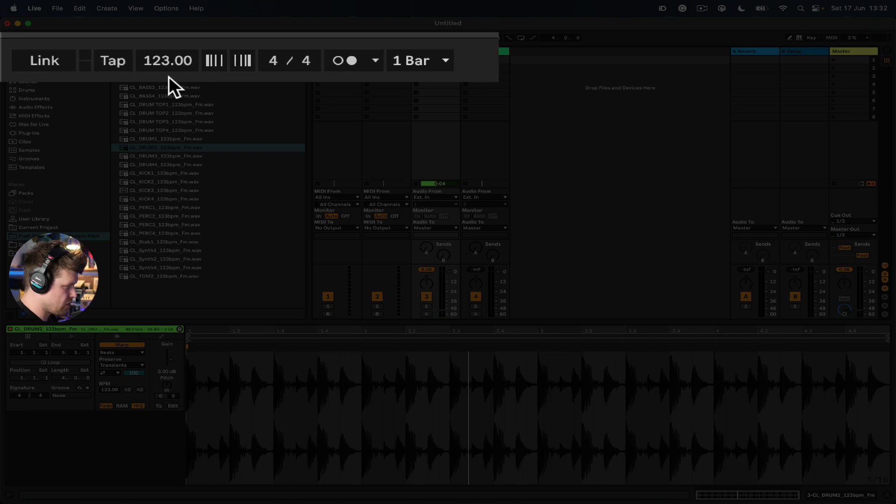
drag(54, 38, 55, 42)
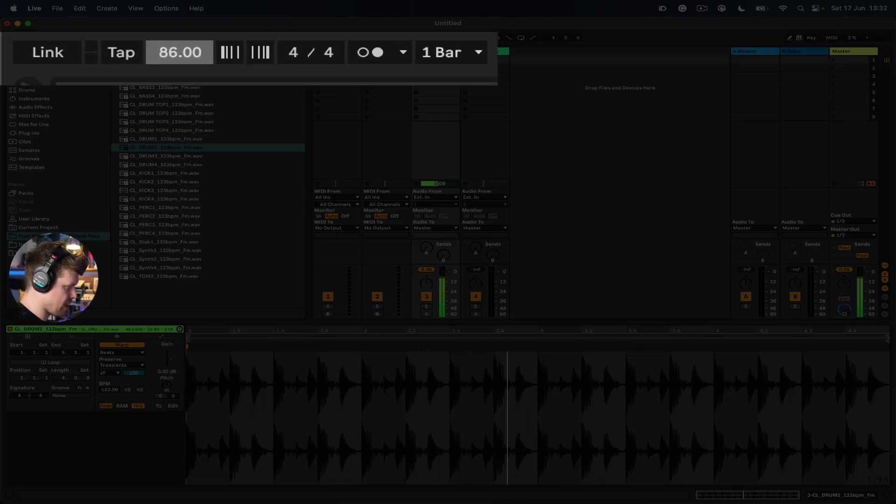
Step: Drop the project tempo to 20 BPM while the drum clip plays, and raise it to 120 BPM
text(20)
key(Return)
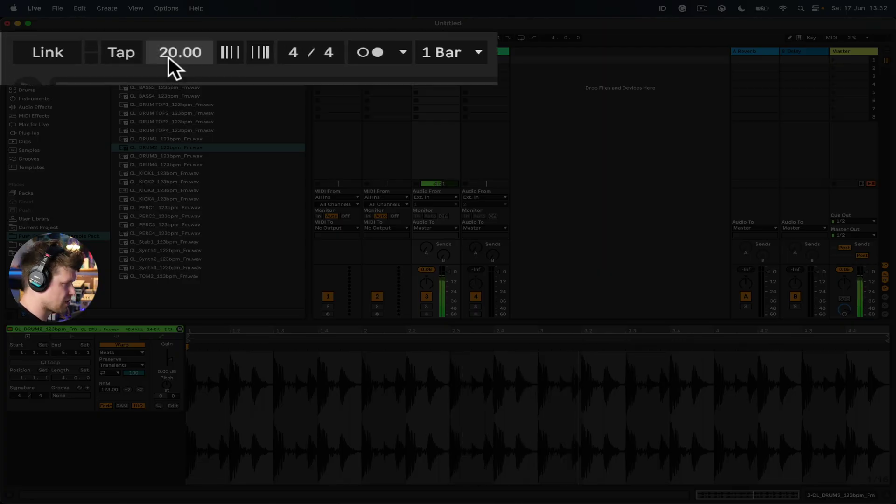
click(169, 57)
text(120)
key(Return)
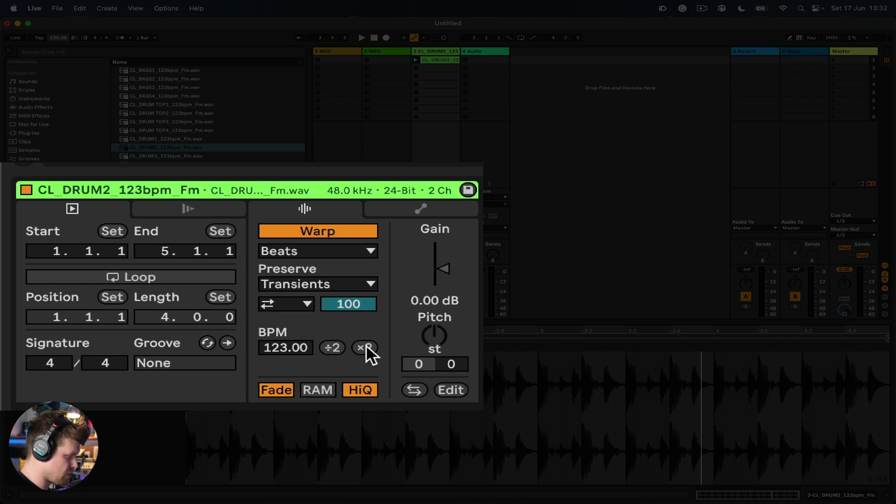
Step: Try the drum clip's BPM halved to 61.50 and doubled to 246.00, and return it to 123.00
click(335, 348)
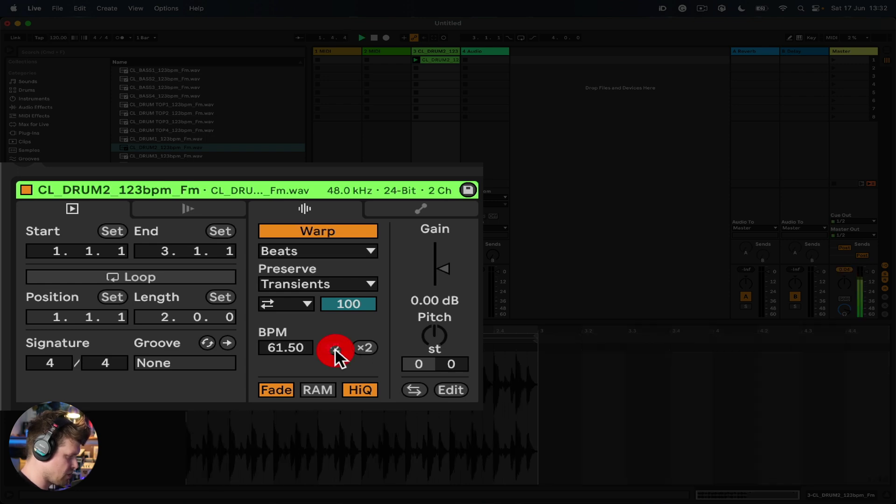
click(363, 346)
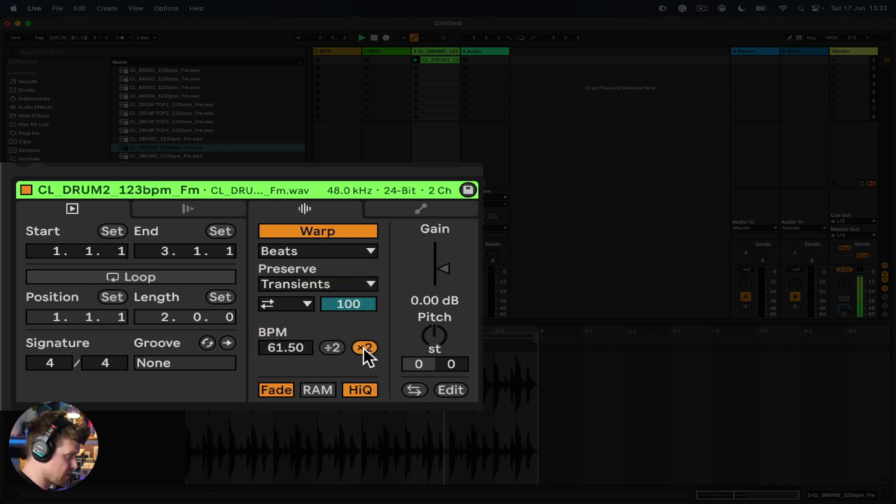
click(363, 346)
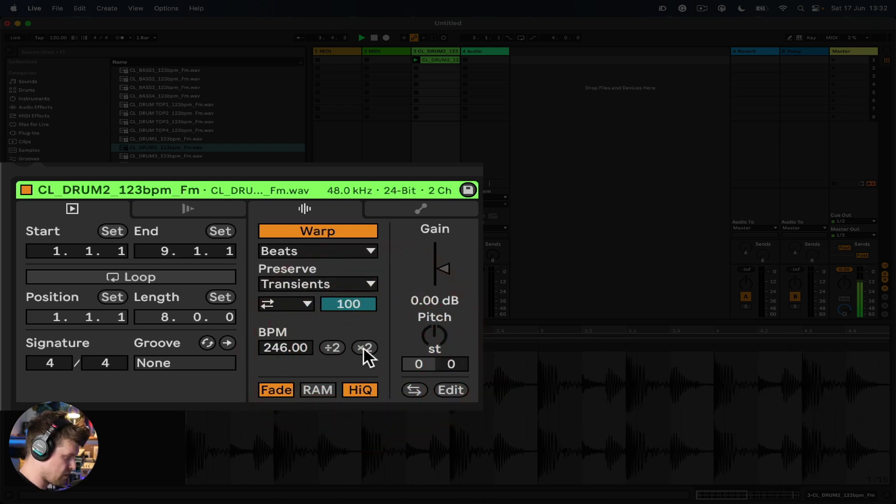
click(333, 344)
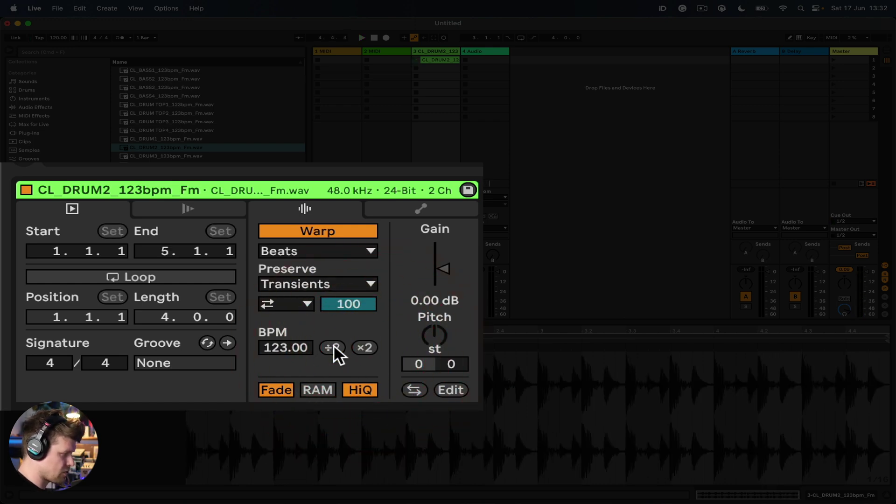
Step: Turn on looping for the drum clip and add warp markers on the transients at 1.3, 2, 2.3 and 3
click(193, 276)
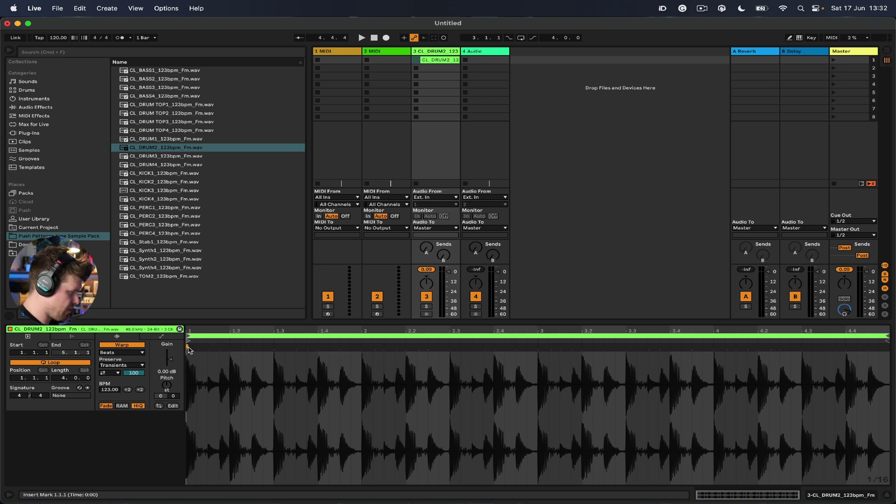
scroll(236, 362, up, 4)
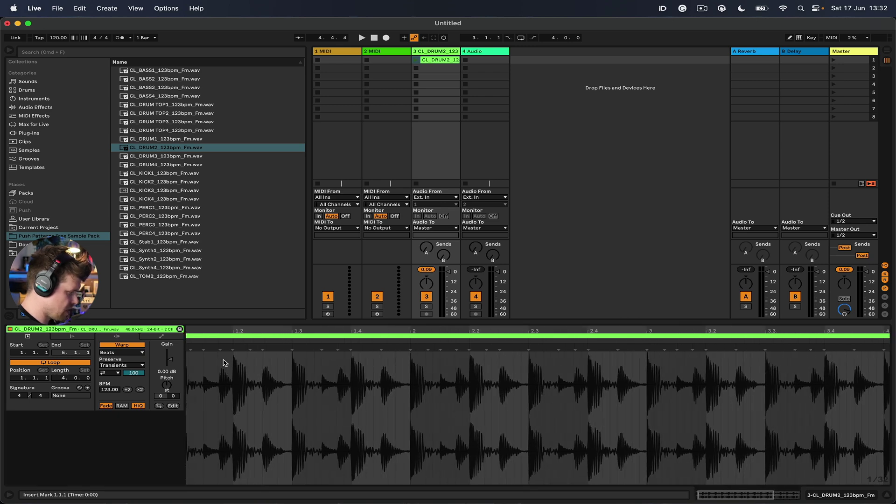
scroll(237, 361, up, 2)
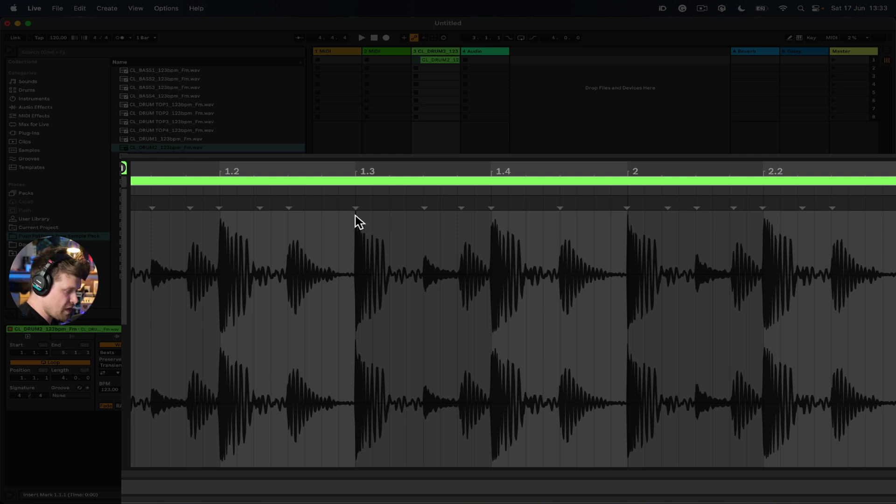
mouse_move(355, 205)
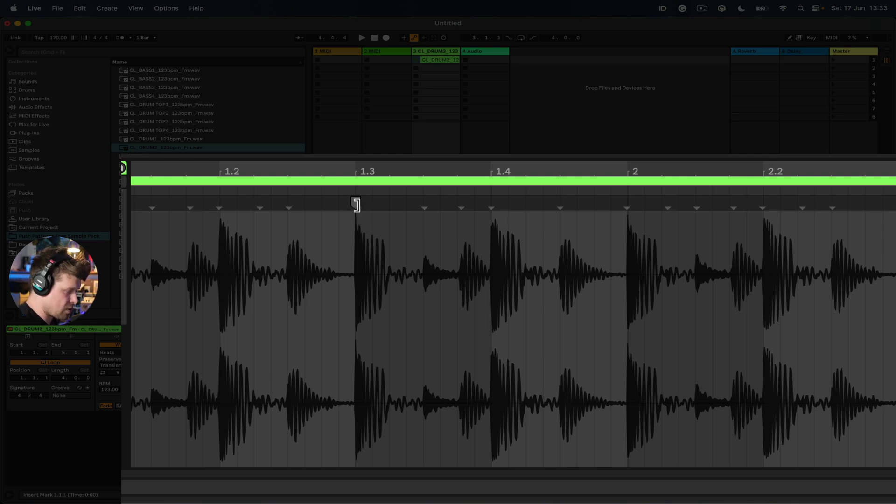
double_click(356, 204)
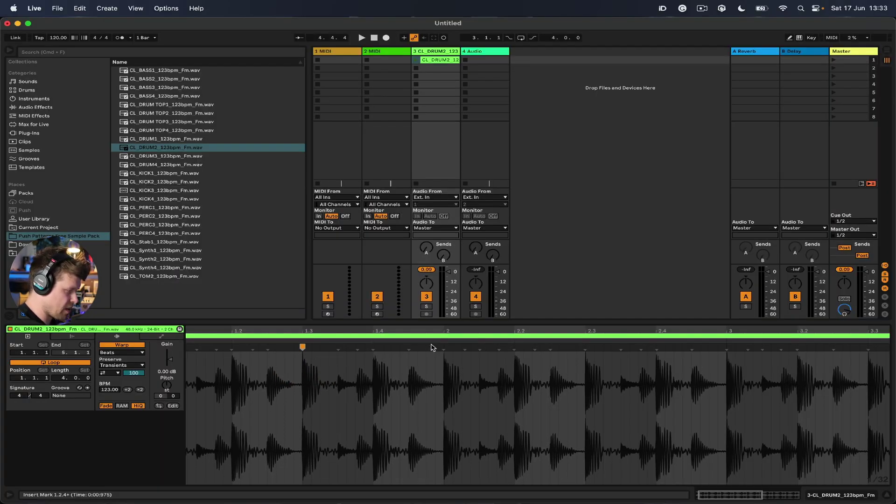
double_click(442, 347)
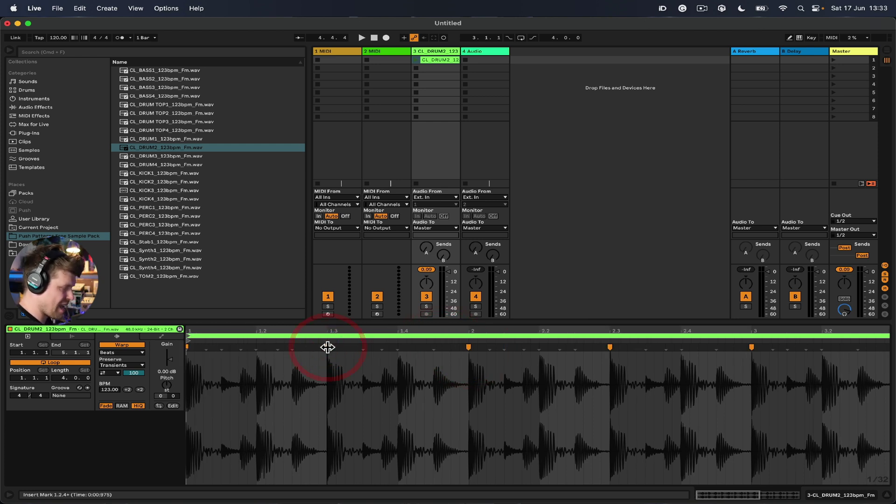
Step: Place warp markers at 1.2 and 1.3 in the drum clip, and shift the 1.2 hit to shortly before 1.3
mouse_move(255, 348)
mouse_down()
mouse_move(274, 346)
mouse_move(219, 346)
mouse_move(266, 346)
mouse_move(241, 349)
mouse_move(256, 348)
mouse_up()
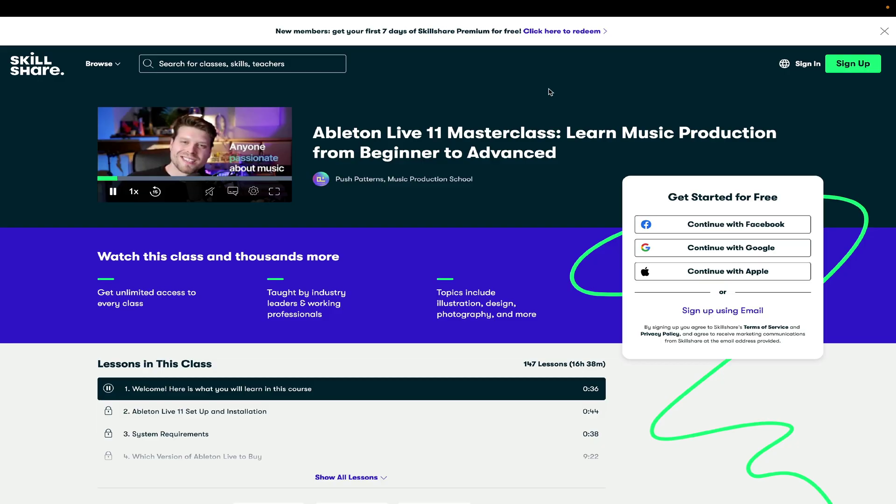
scroll(550, 91, down, 4)
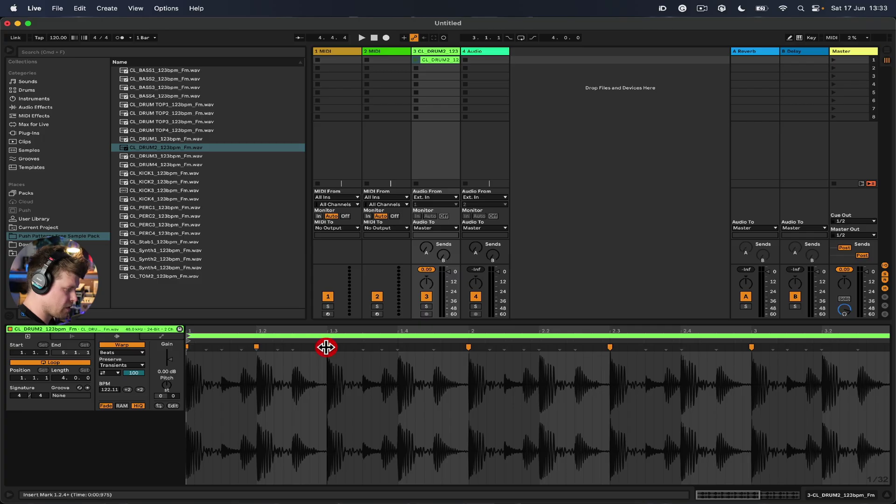
double_click(326, 347)
mouse_move(256, 345)
mouse_down()
mouse_move(356, 346)
mouse_move(240, 346)
mouse_move(400, 347)
mouse_move(256, 346)
mouse_up()
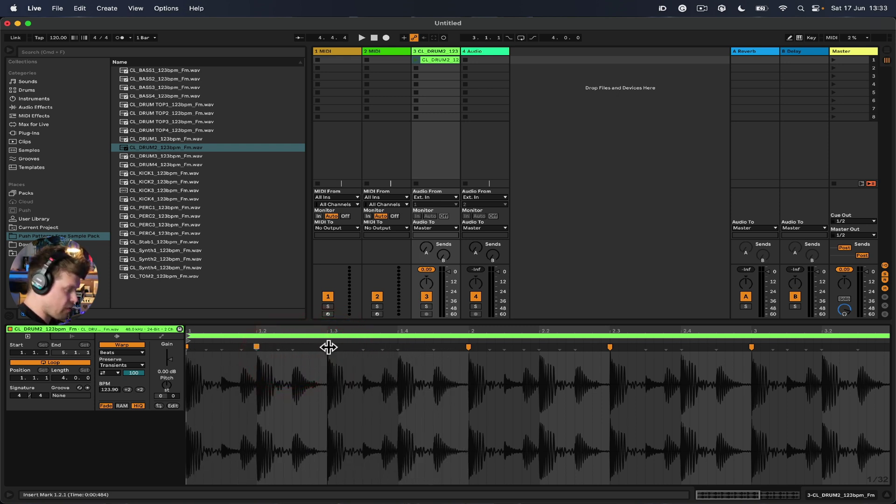
double_click(329, 347)
drag(256, 345, 301, 346)
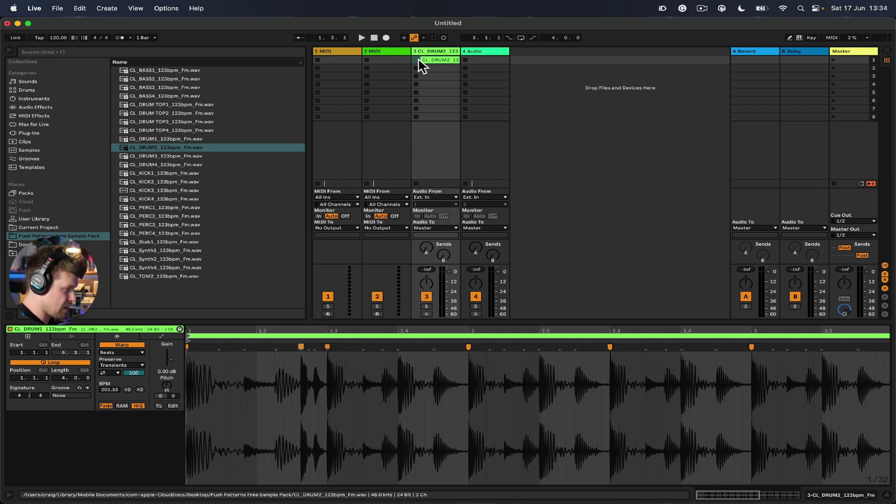
Step: Play the edited drum clip, stretch the hit after bar 2 to 2.1.3 with a warp marker, and try shifting the hit at 1.4
click(415, 59)
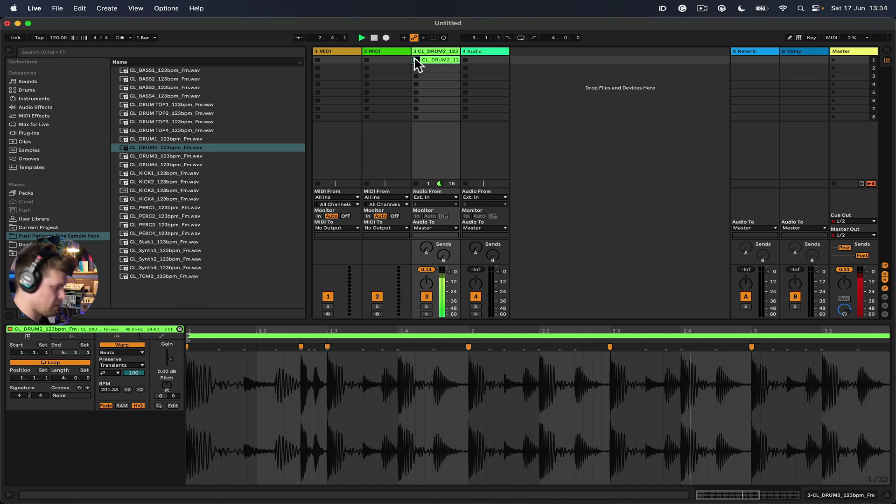
drag(492, 346, 504, 347)
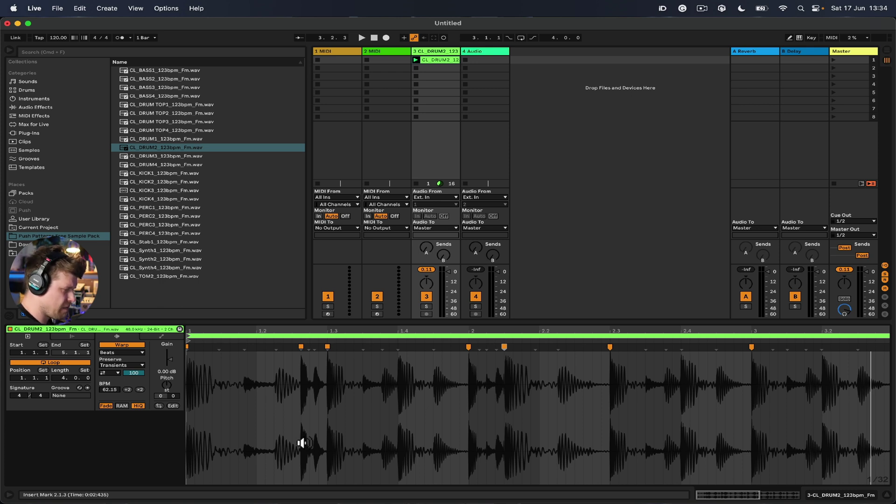
mouse_move(399, 346)
mouse_down()
mouse_move(411, 346)
mouse_move(396, 346)
mouse_up()
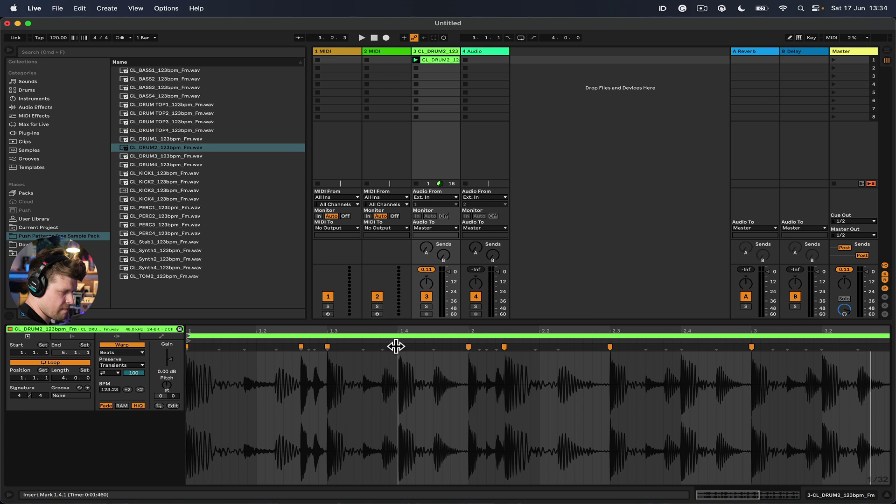
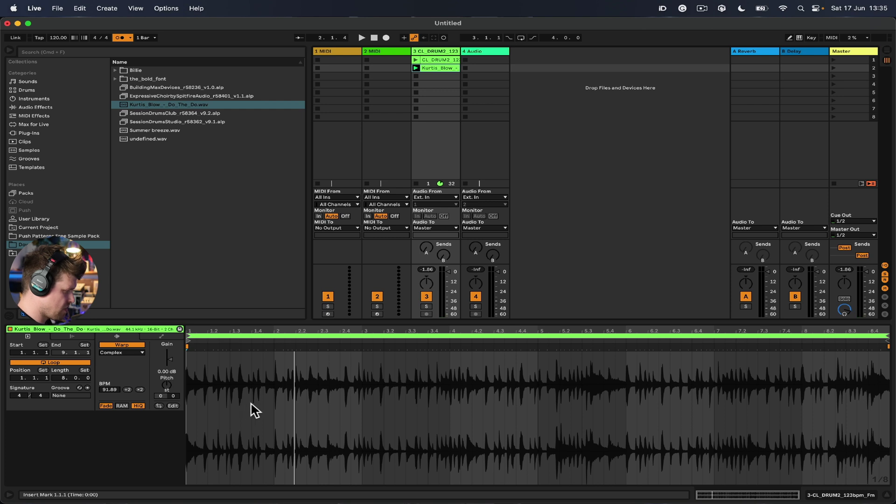
Step: Play the start of the Kurtis Blow clip against the metronome and switch the metronome off
key(plus)
key(plus)
key(plus)
key(plus)
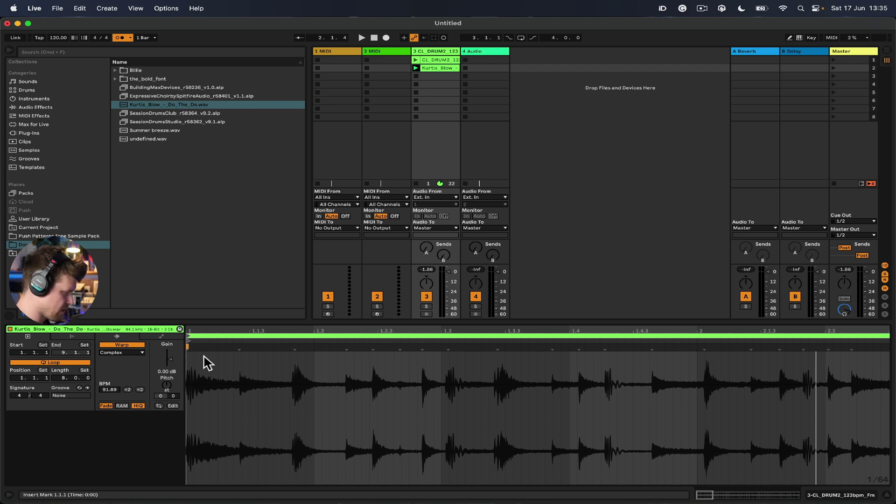
key(space)
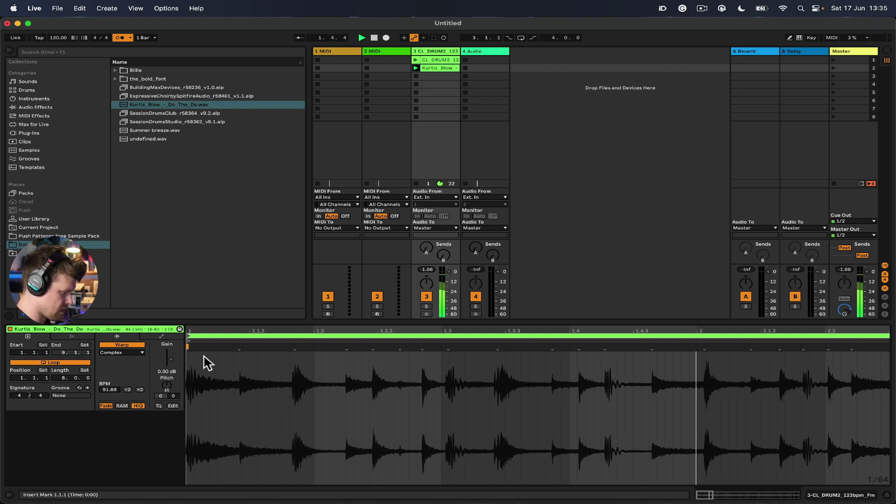
key(minus)
key(minus)
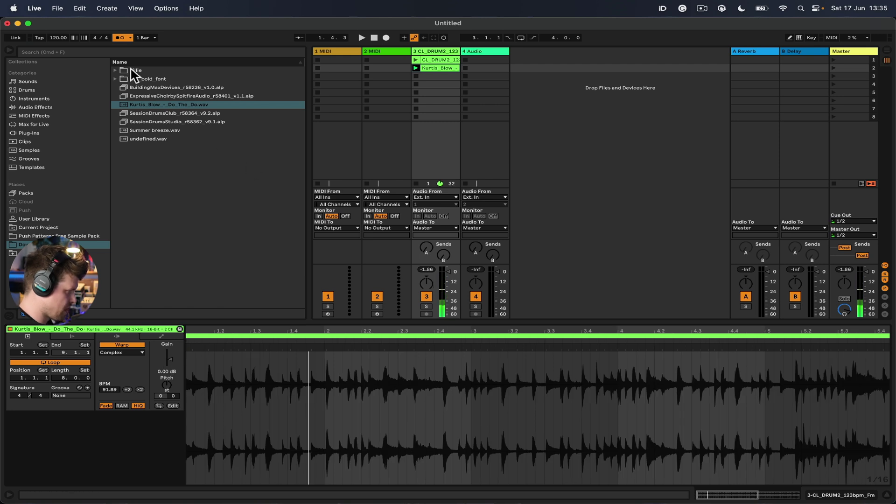
click(120, 38)
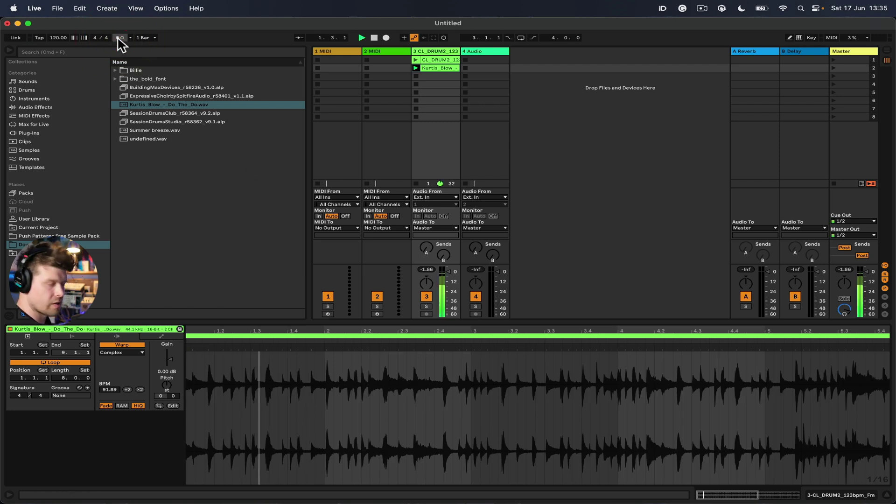
Step: Align the Kurtis Blow clip's second downbeat to 2.1.1 with a warp marker and play the result
drag(296, 350, 325, 348)
click(322, 347)
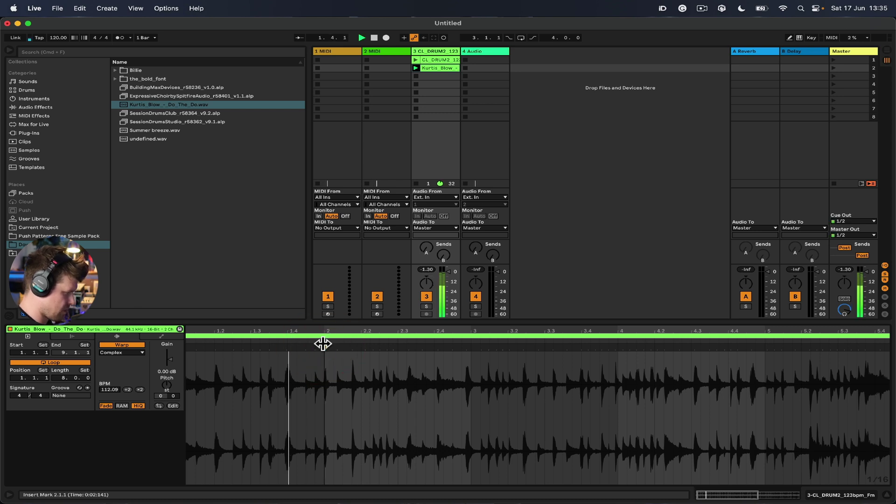
key(space)
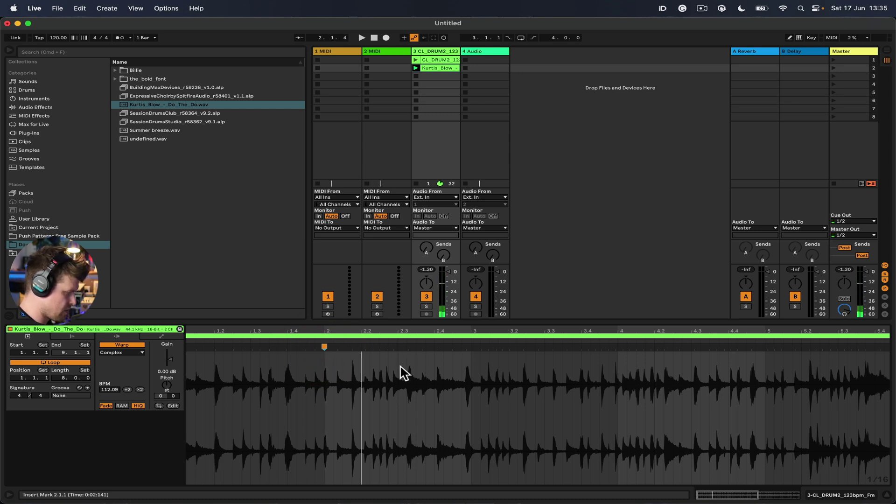
key(space)
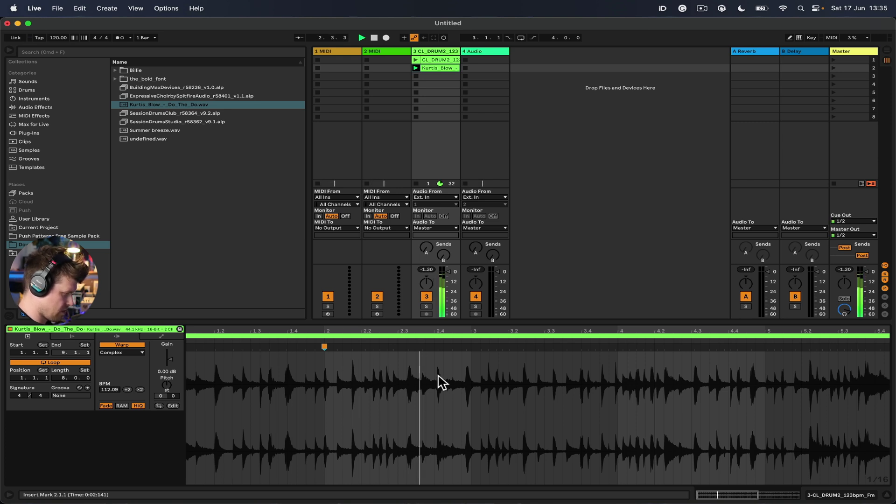
Step: Align the Kurtis Blow clip's third downbeat to 3.1.1 with a warp marker and check it by playback
key(space)
drag(438, 345, 471, 346)
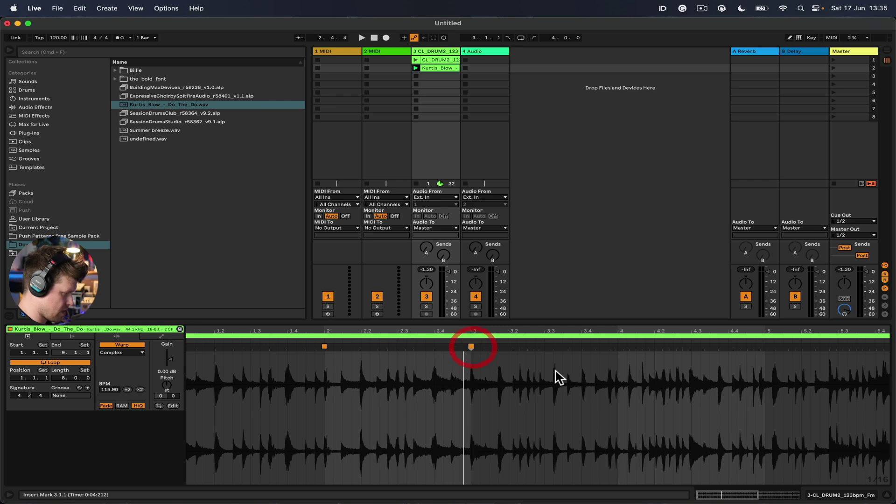
key(space)
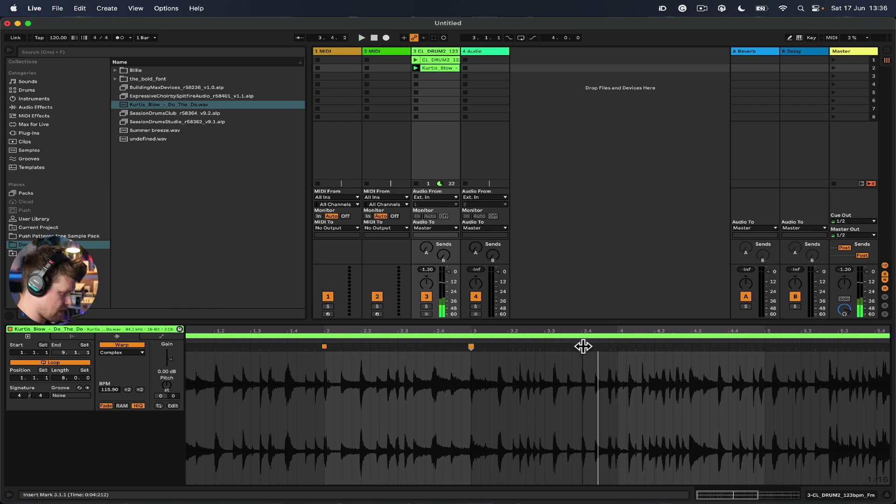
Step: Align the Kurtis Blow clip's downbeats from bar 4 onward to the grid with warp markers
mouse_move(584, 346)
mouse_down()
mouse_move(611, 347)
mouse_move(434, 337)
mouse_move(434, 358)
mouse_up()
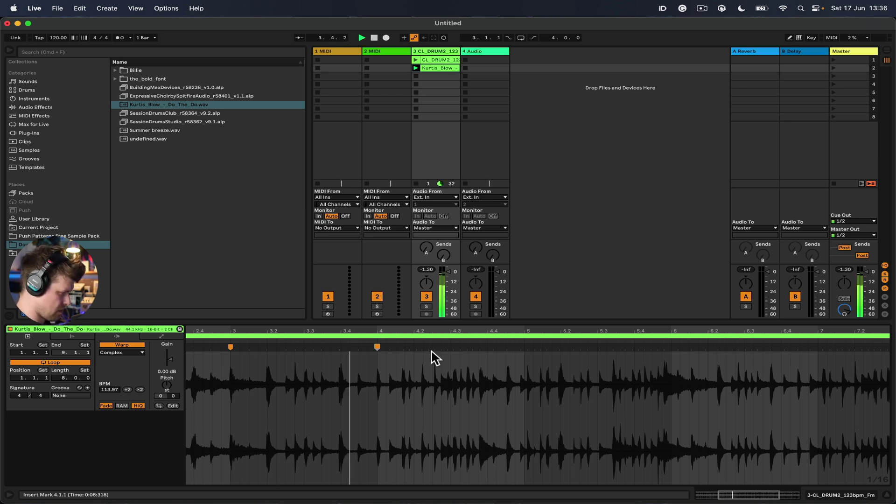
double_click(741, 350)
right_click(618, 382)
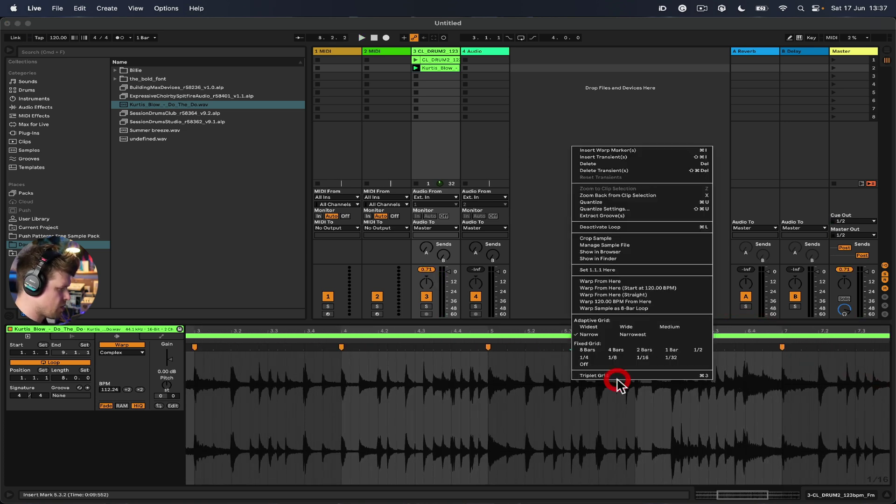
click(498, 421)
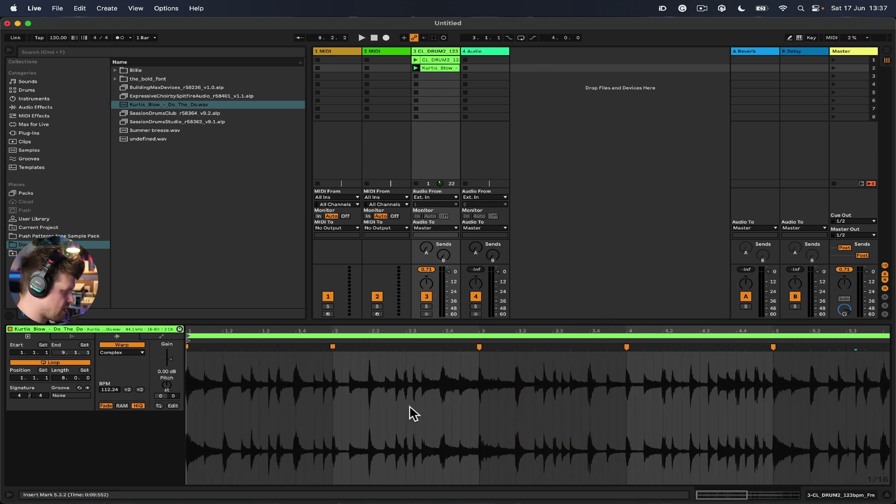
Step: Add a warp marker on the Kurtis Blow clip's transient at 4.2.4, shortly before 4.3
scroll(411, 413, up, 10)
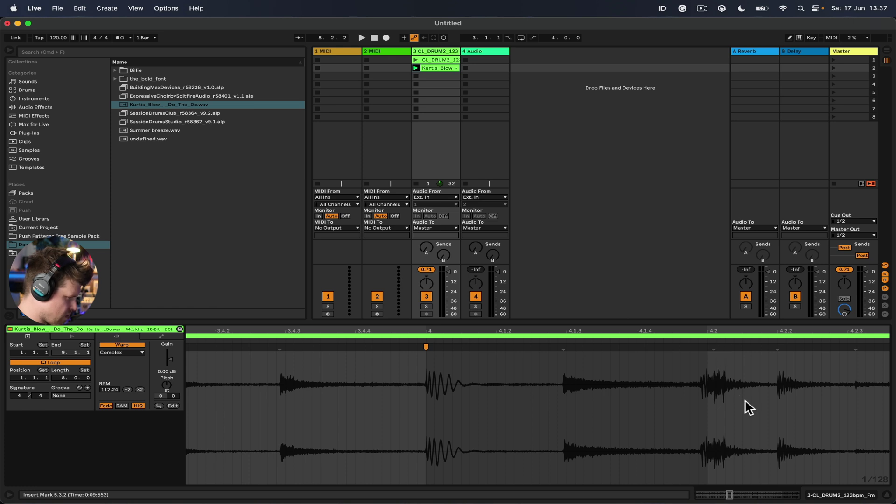
scroll(747, 406, down, 5)
scroll(747, 406, right, 5)
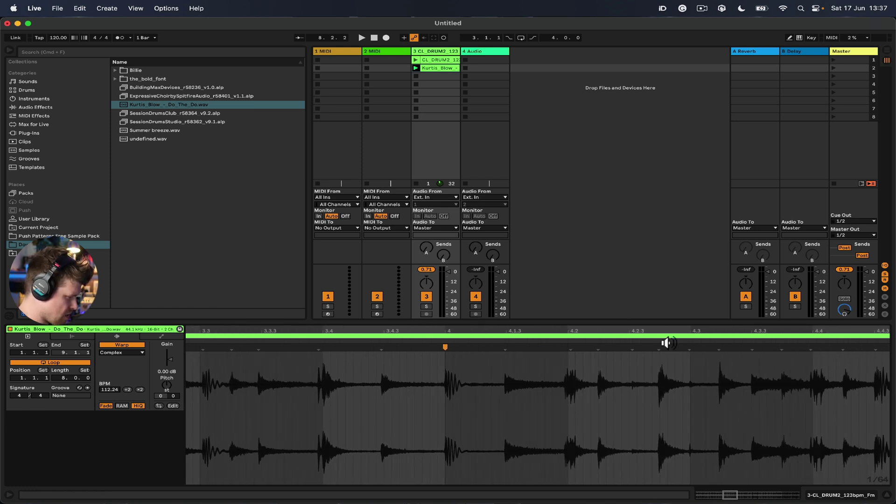
drag(660, 345, 663, 346)
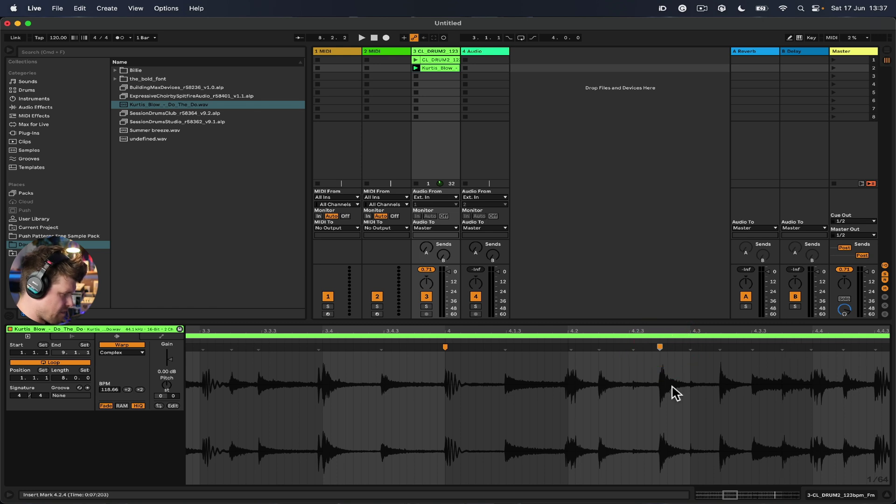
Step: Add a warp marker on the Kurtis Blow clip's transient at 1.2.1 and quantize the entire clip
scroll(677, 394, left, 10)
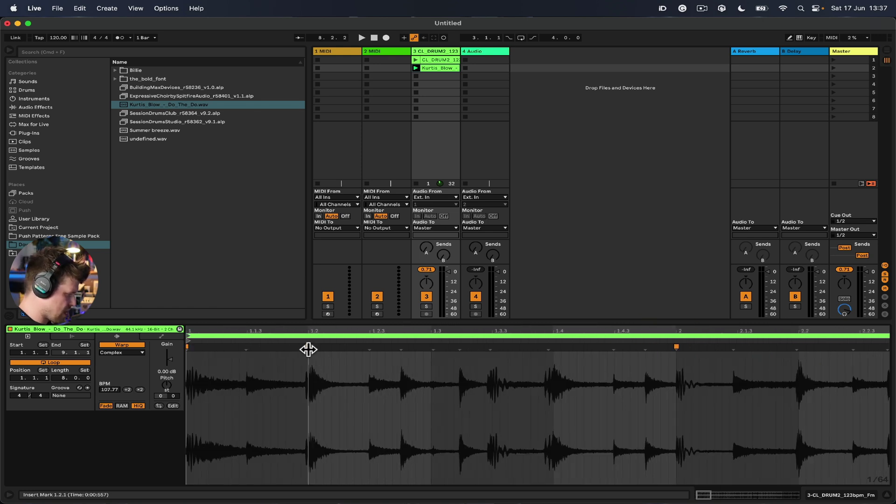
double_click(308, 347)
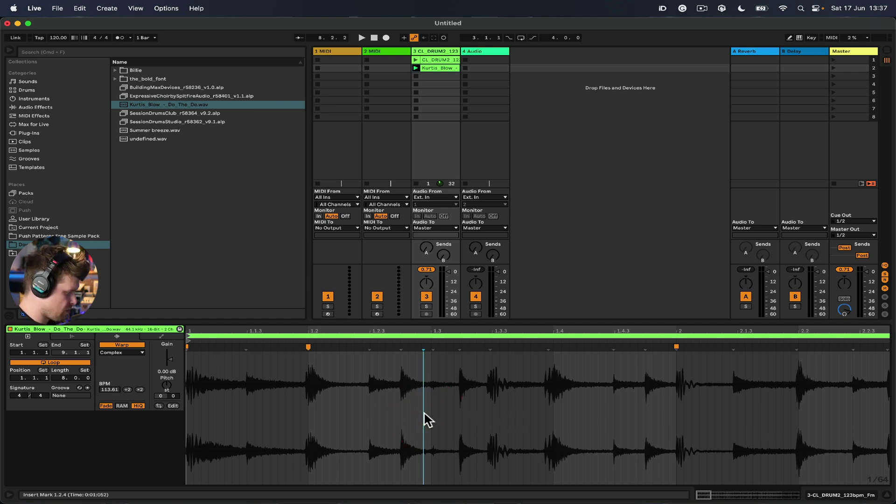
key(super+a)
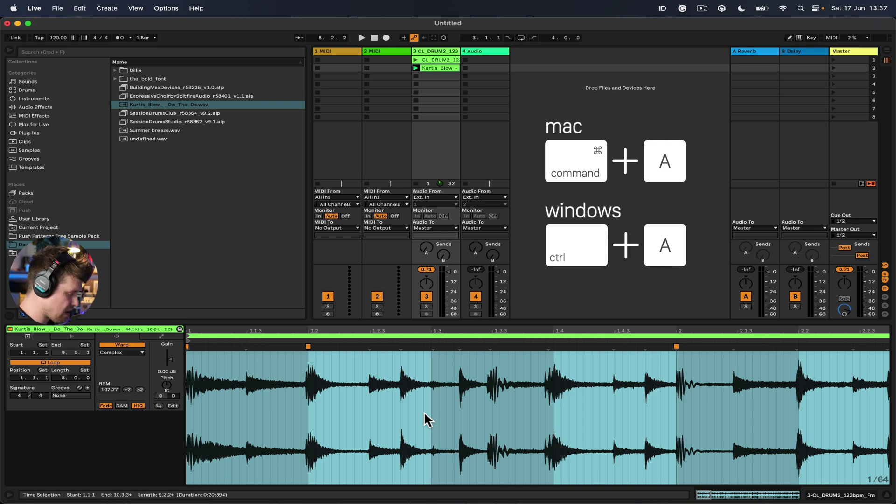
key(super+u)
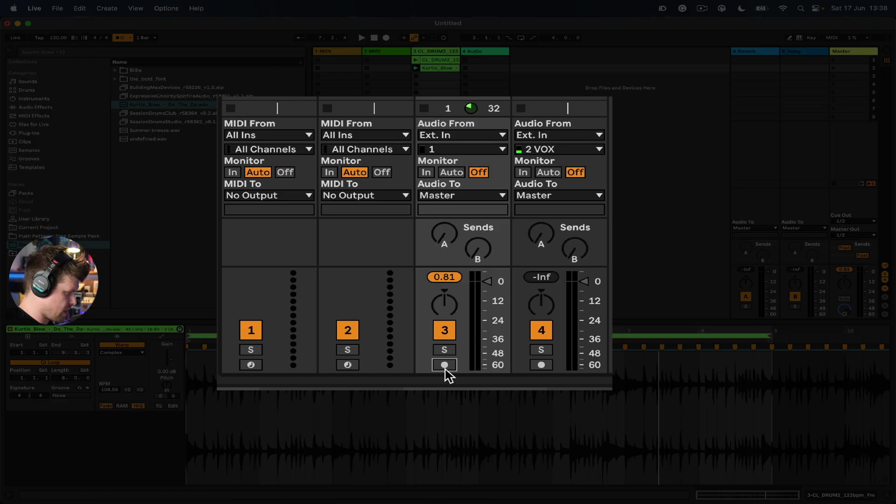
Step: Arm track 3 with the 2 VOX input and record a new audio clip into its third slot
click(427, 314)
click(438, 205)
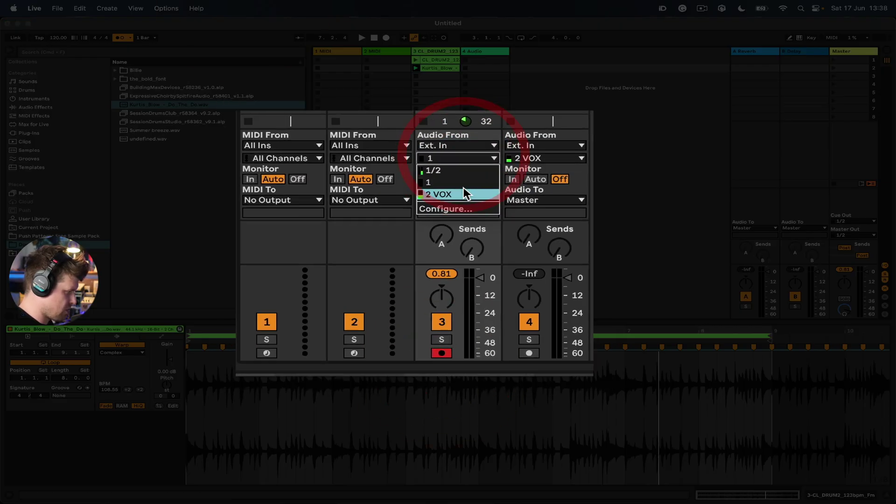
click(437, 226)
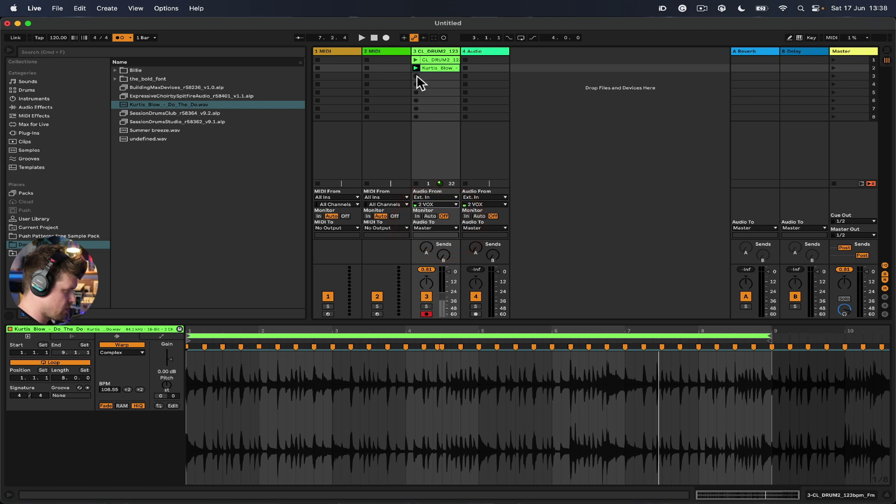
click(417, 77)
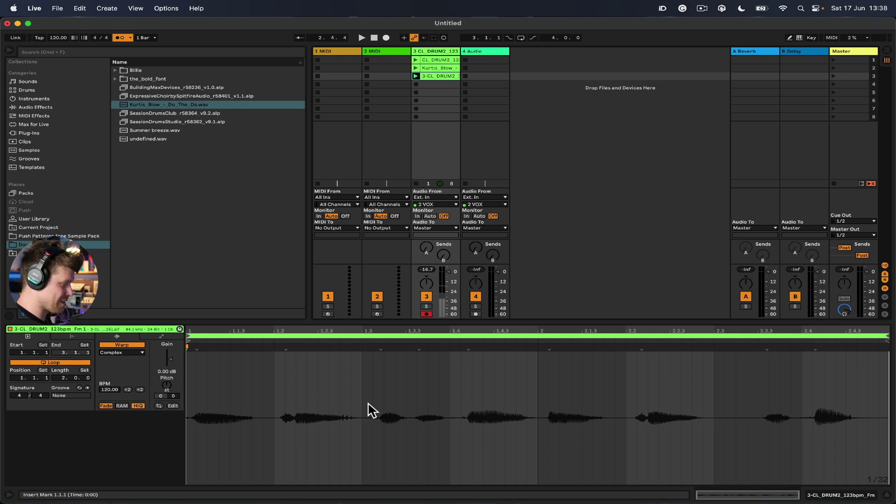
Step: Quantize the entire newly recorded clip in track 3 and launch it
click(267, 393)
key(super+a)
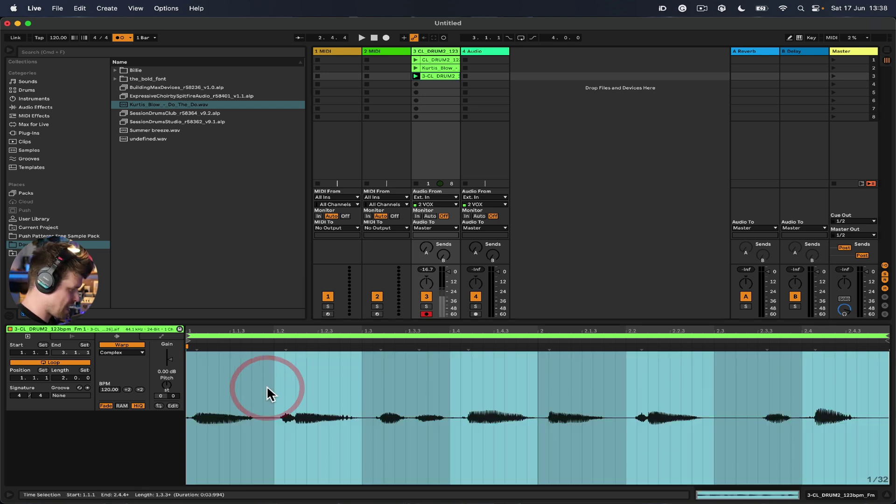
key(super+u)
click(427, 76)
key(Return)
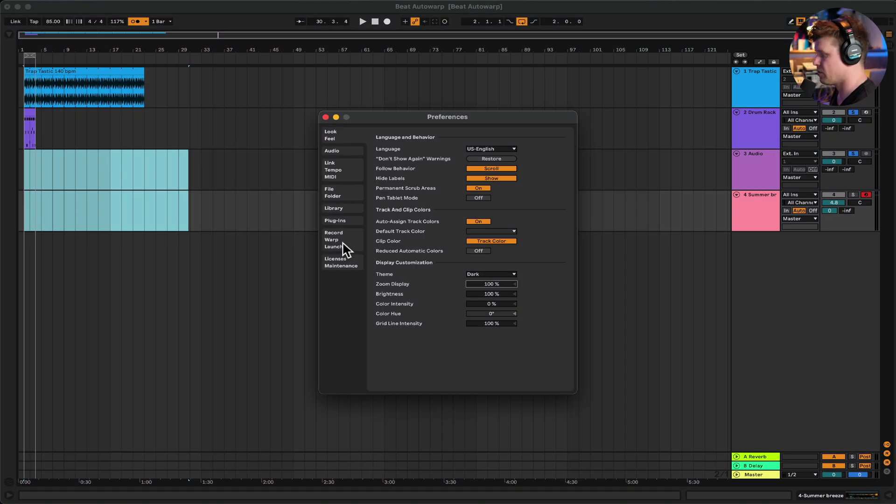
Step: Review the Record, Warp and Launch preferences, including the auto-warp and default warp mode settings, and close the preferences
click(346, 248)
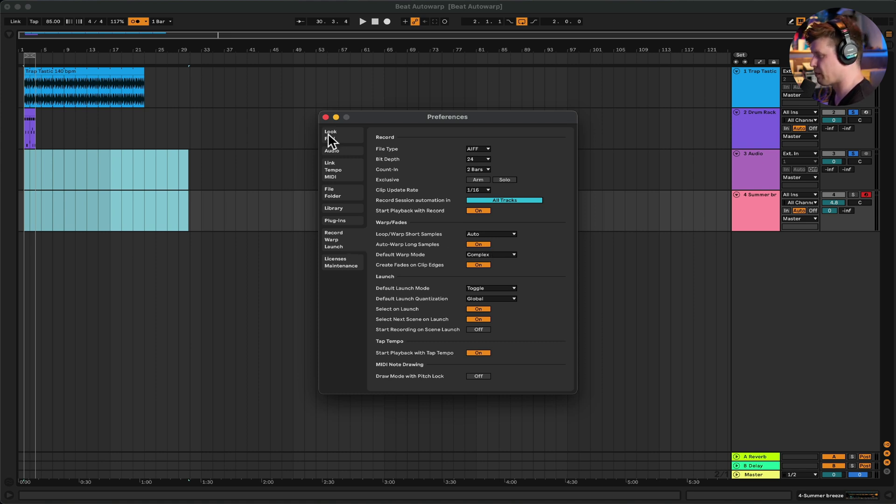
click(326, 116)
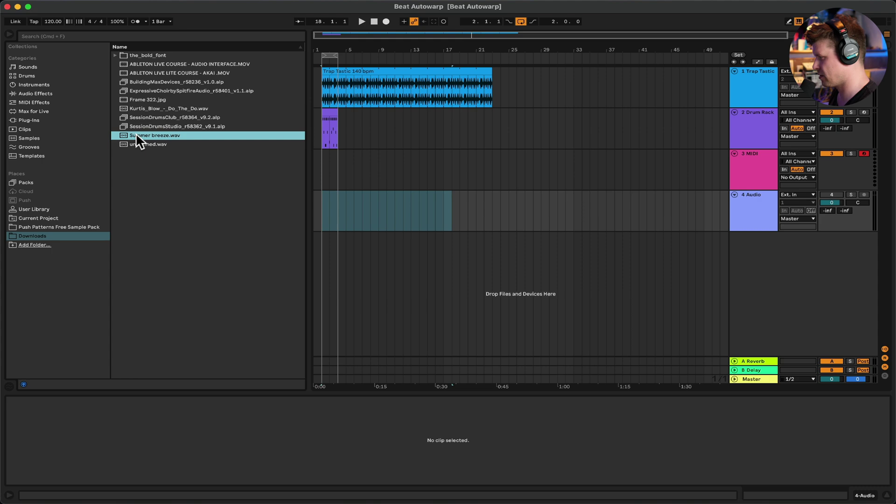
Step: Add Summer breeze.wav to a new audio track at 2.1.1 and play it soloed with the metronome
drag(136, 134, 322, 247)
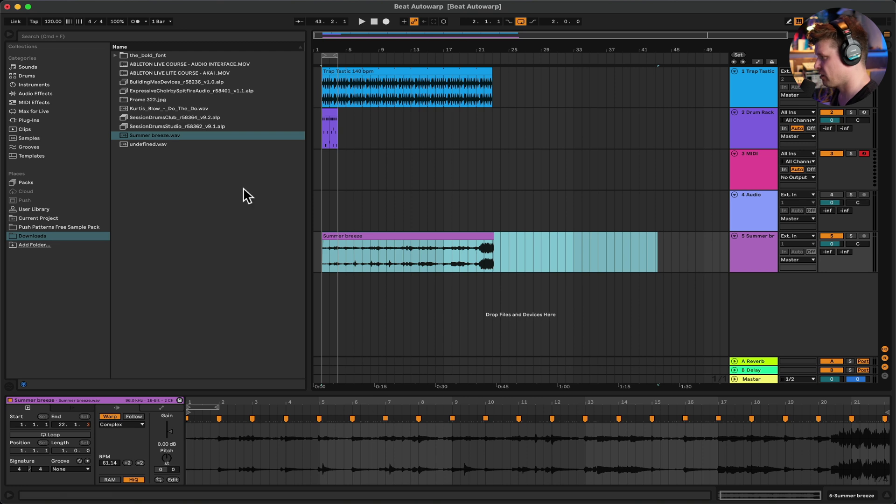
click(52, 22)
click(135, 22)
click(850, 236)
click(322, 255)
key(space)
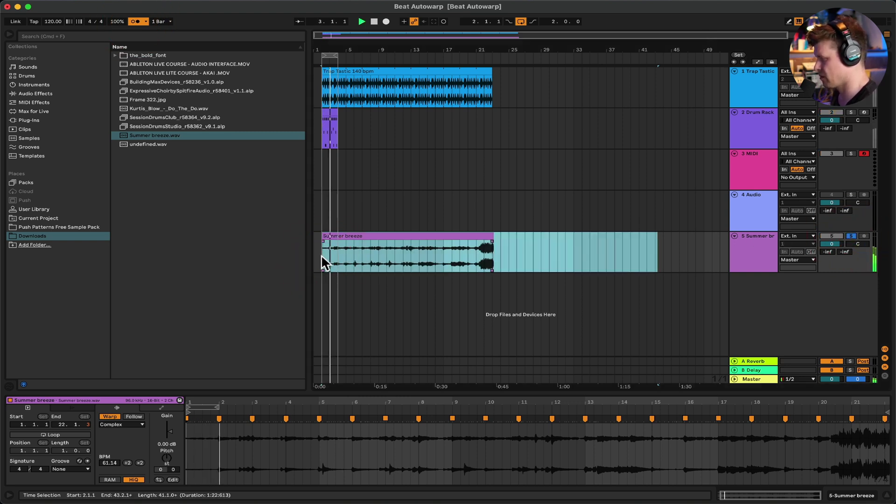
Step: Set the project tempo to 84 BPM
click(52, 21)
text(84)
key(Return)
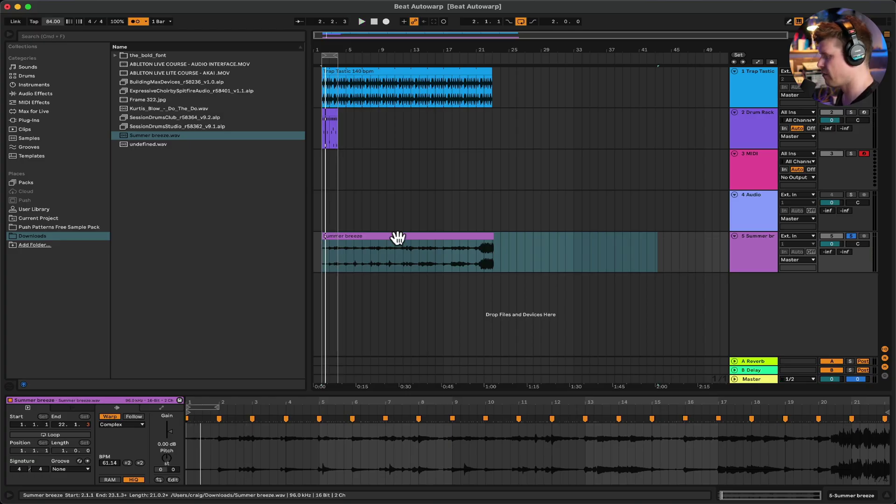
Step: Transpose the Summer breeze clip by -17 semitones and raise its gain to 5.94 dB
drag(166, 459, 166, 466)
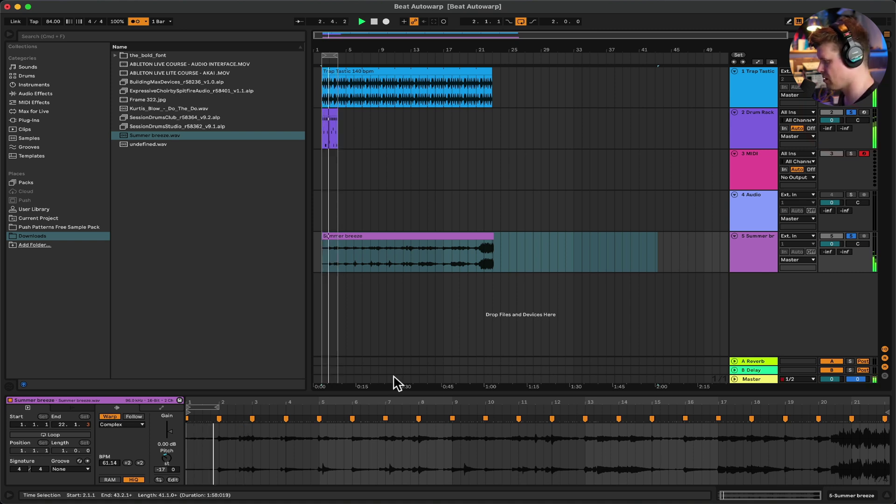
drag(169, 439, 169, 423)
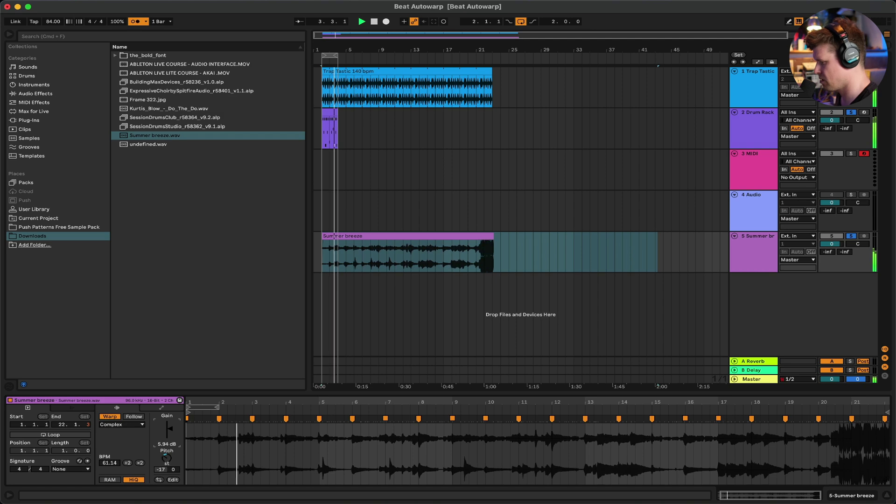